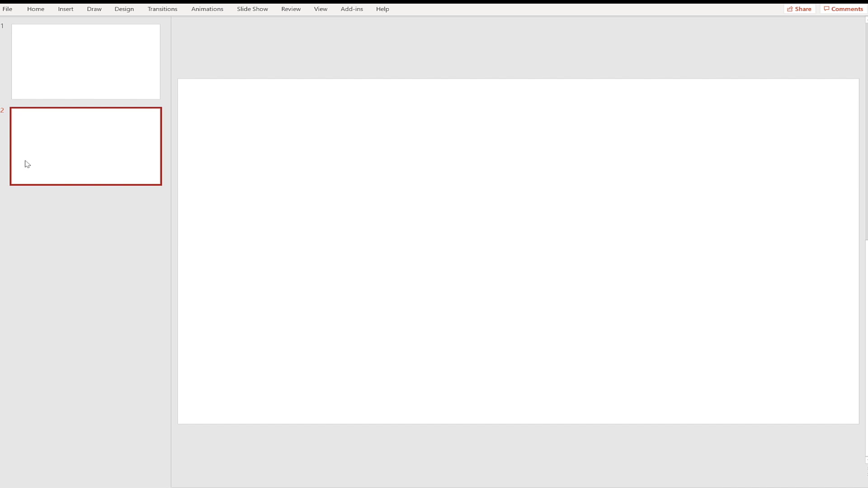
# - Insert a Line with Markers chart on the second slide
pyautogui.click(71, 11)
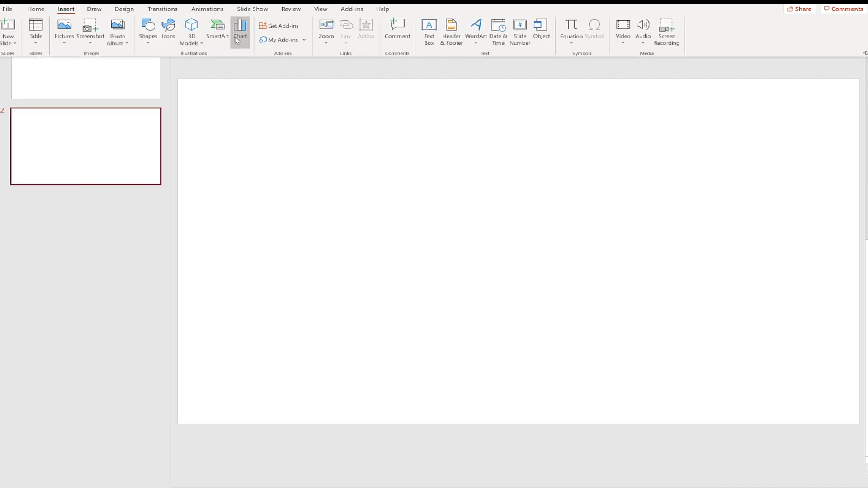
pyautogui.click(237, 40)
pyautogui.click(224, 136)
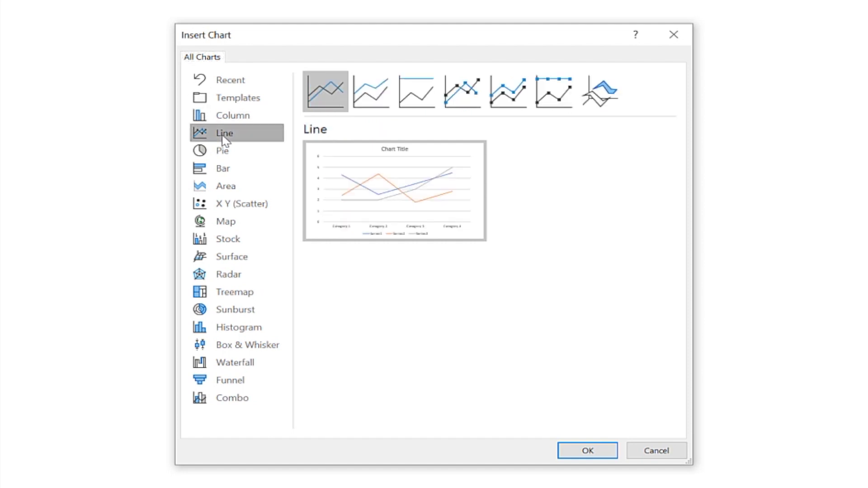
pyautogui.click(511, 90)
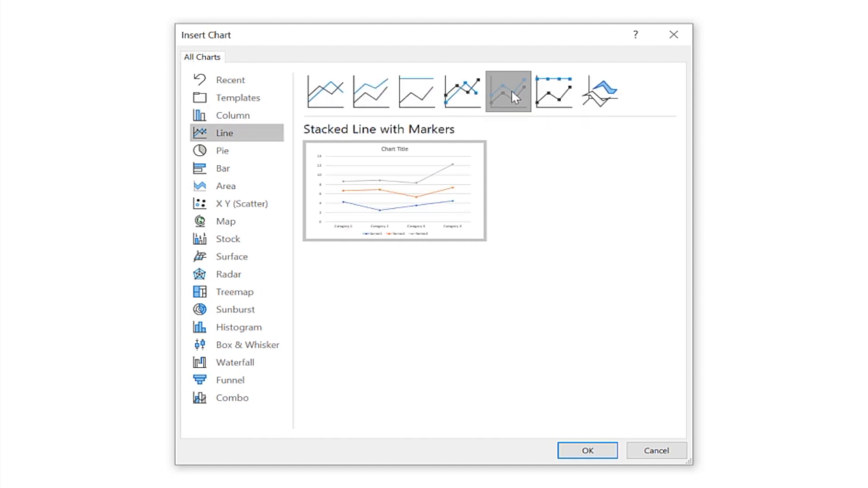
pyautogui.click(475, 93)
pyautogui.moveTo(355, 200)
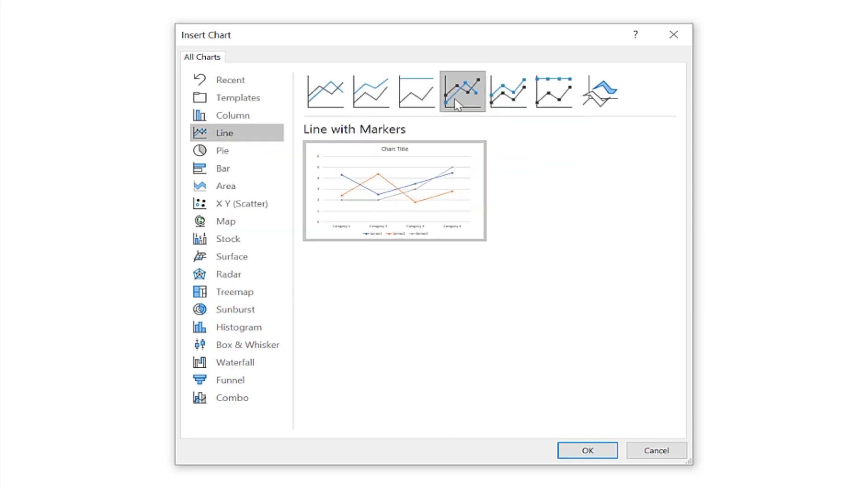
pyautogui.click(599, 452)
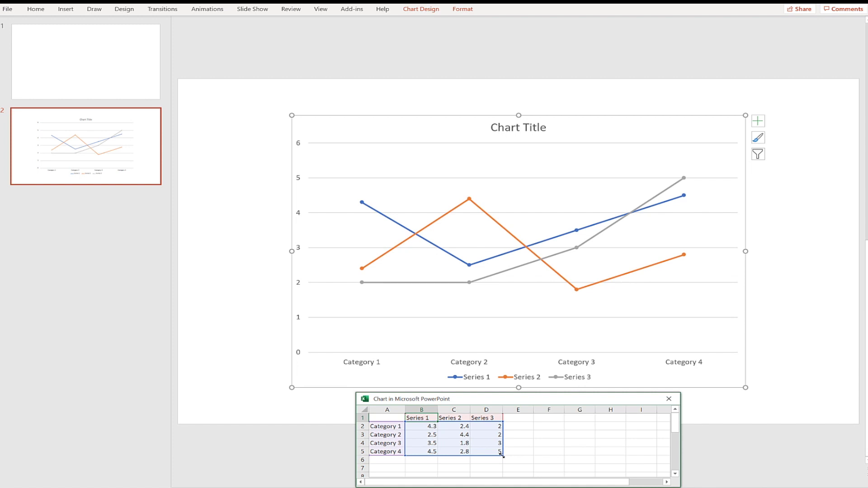
# - Reduce the chart's data range to Series 1 and Series 2 and delete the Series 3 column from the data sheet
pyautogui.moveTo(497, 456); pyautogui.dragTo(474, 454)
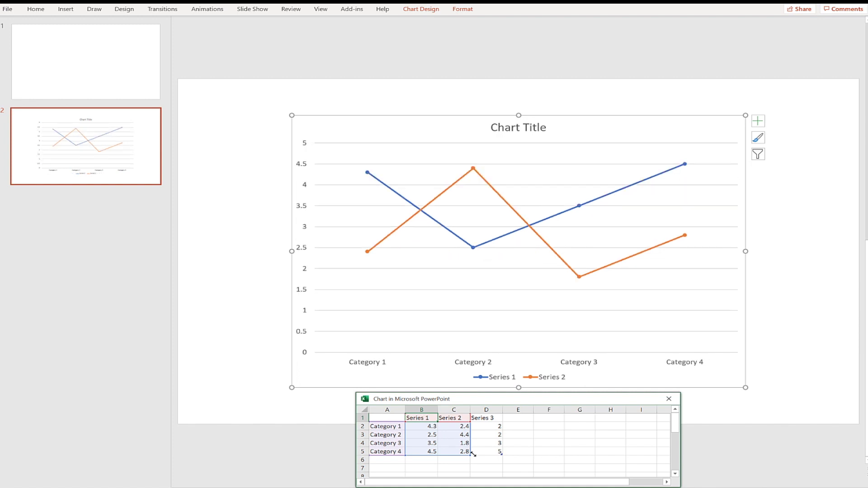
pyautogui.click(494, 410)
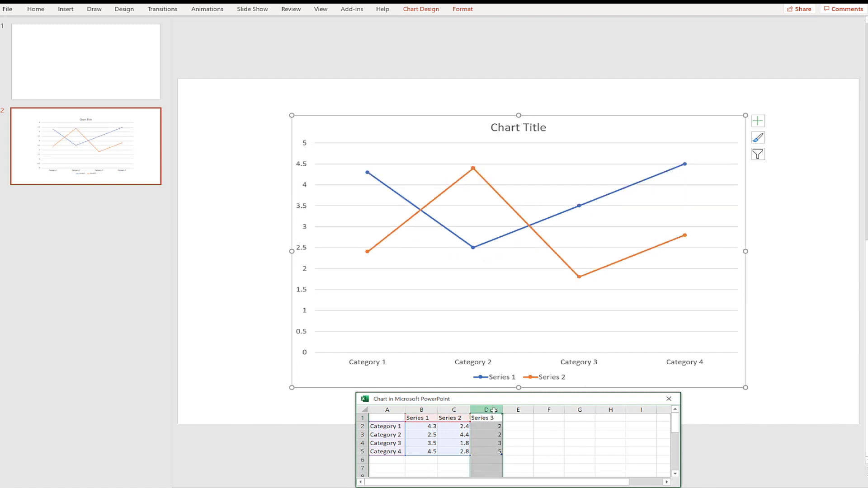
pyautogui.rightClick(494, 410)
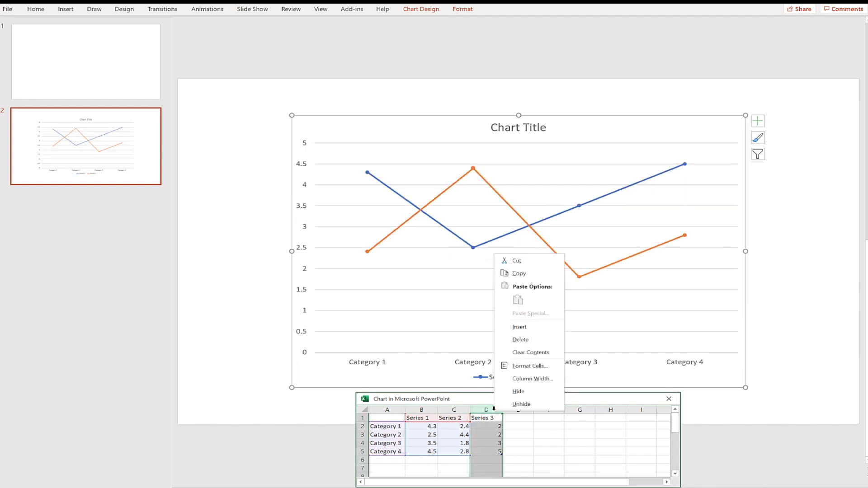
pyautogui.click(511, 344)
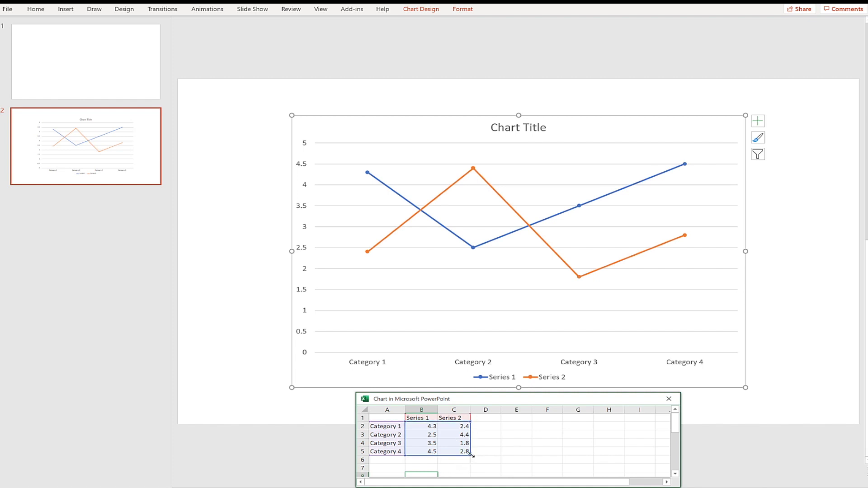
pyautogui.moveTo(471, 458)
pyautogui.mouseDown()
pyautogui.moveTo(435, 447)
pyautogui.moveTo(470, 455)
pyautogui.mouseUp()
# - Rename the two series headers in the chart data to Planned and Actual
pyautogui.click(427, 419)
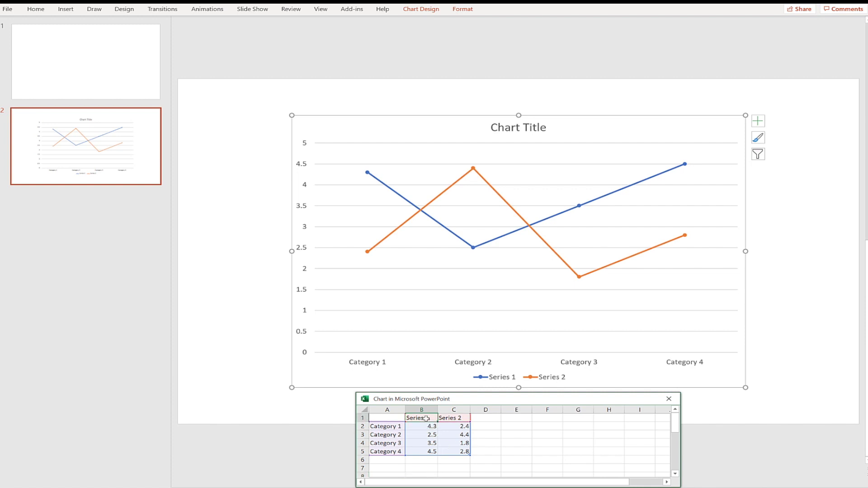
pyautogui.write('Planned')
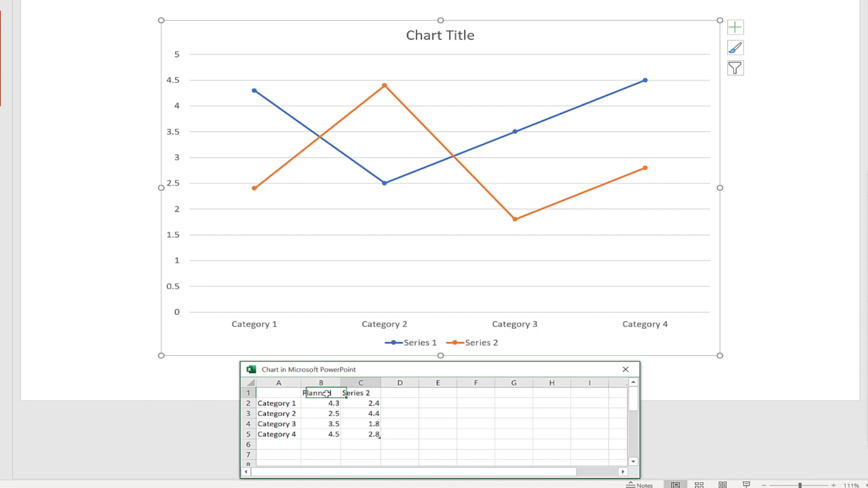
pyautogui.press('Tab')
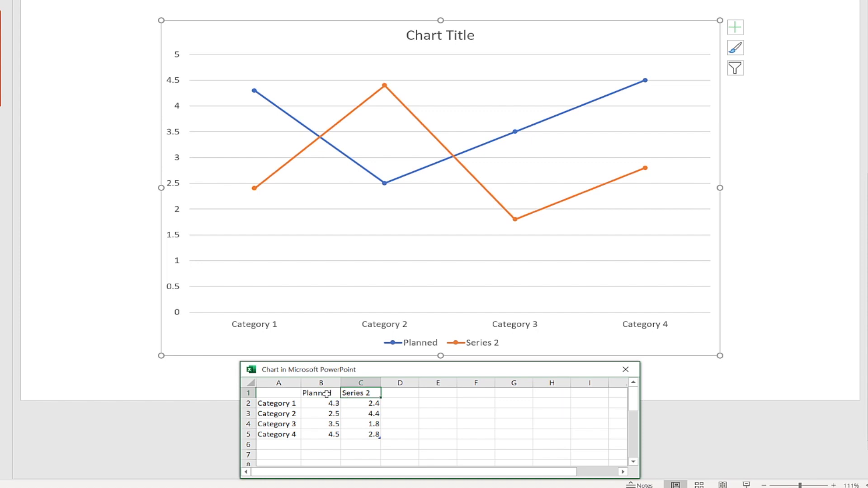
pyautogui.write('Actual')
pyautogui.press('Return')
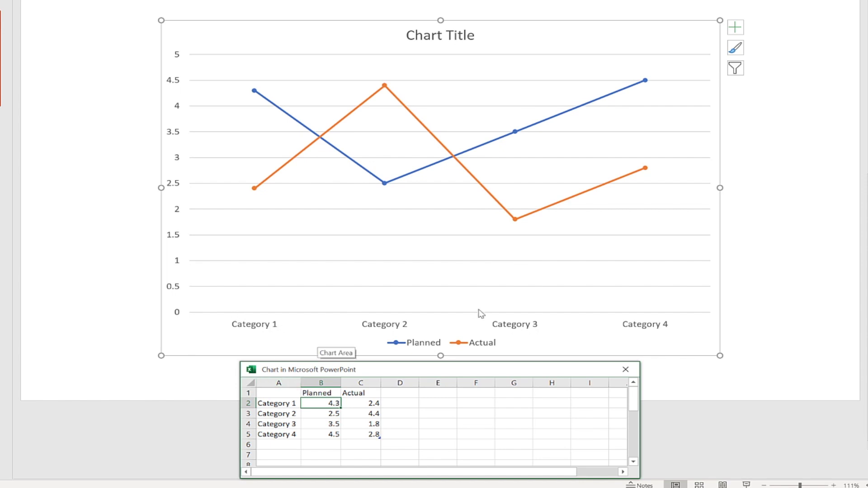
# - Label the first two categories in the chart data Jan and Feb
pyautogui.click(279, 405)
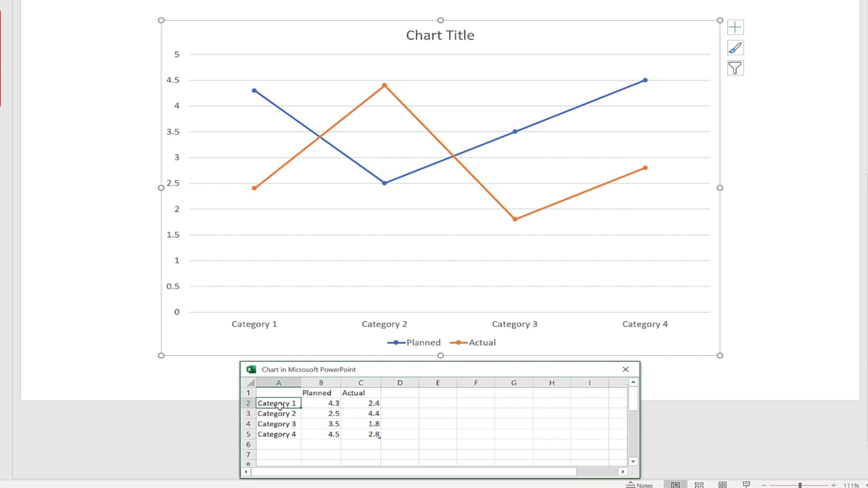
pyautogui.write('Jan')
pyautogui.press('Return')
pyautogui.write('F')
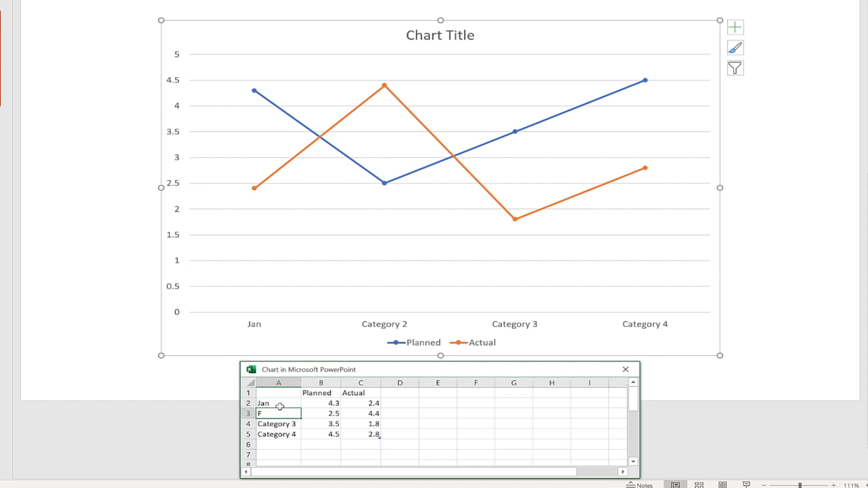
pyautogui.write('eb')
pyautogui.press('Return')
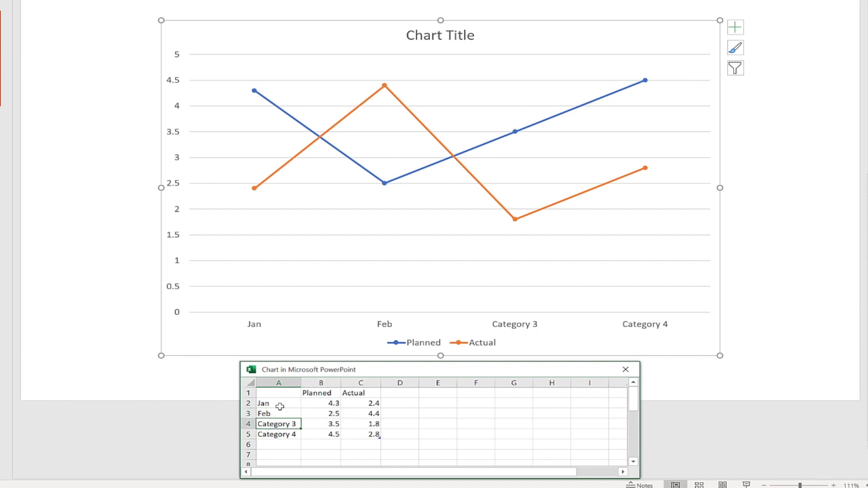
# - Label the four category rows in the chart data Mar, Apr, May and Jun, starting in cell A2
pyautogui.click(280, 407)
pyautogui.write('Mar')
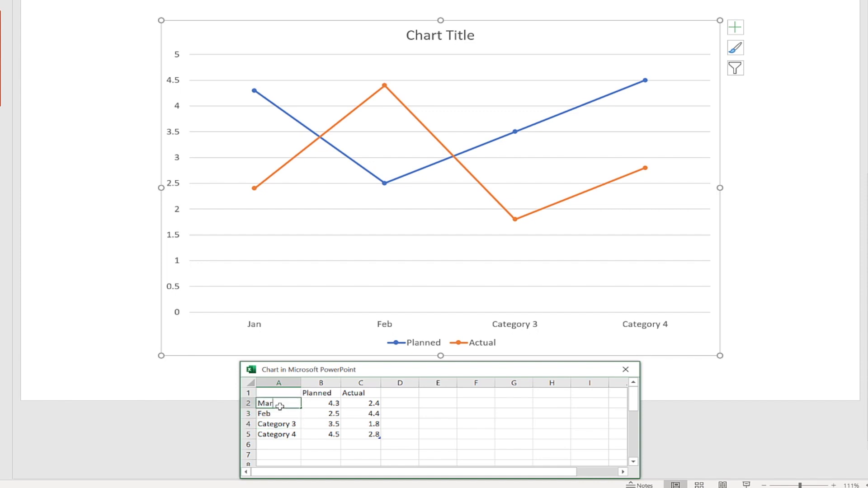
pyautogui.press('Return')
pyautogui.write('Apr')
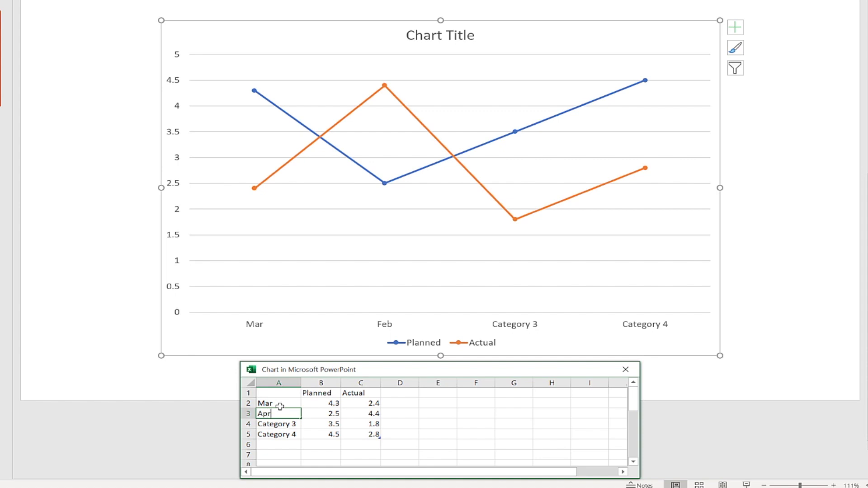
pyautogui.press('Return')
pyautogui.write('May')
pyautogui.press('Return')
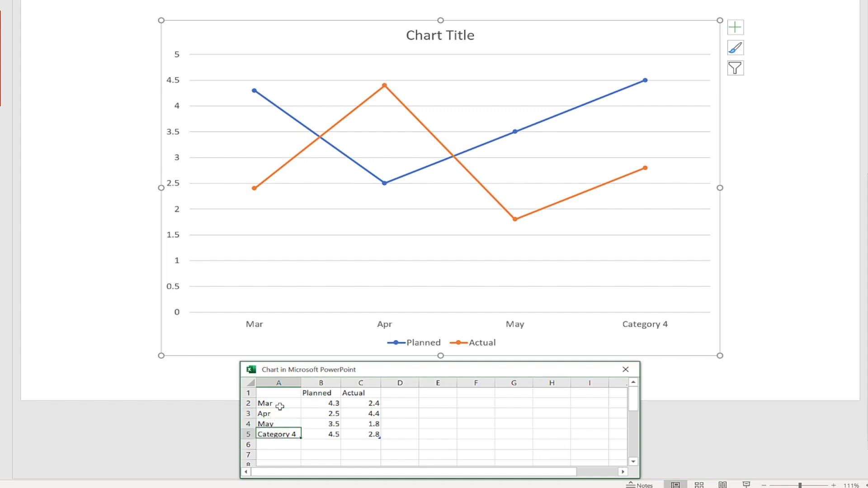
pyautogui.write('Jun')
pyautogui.press('Return')
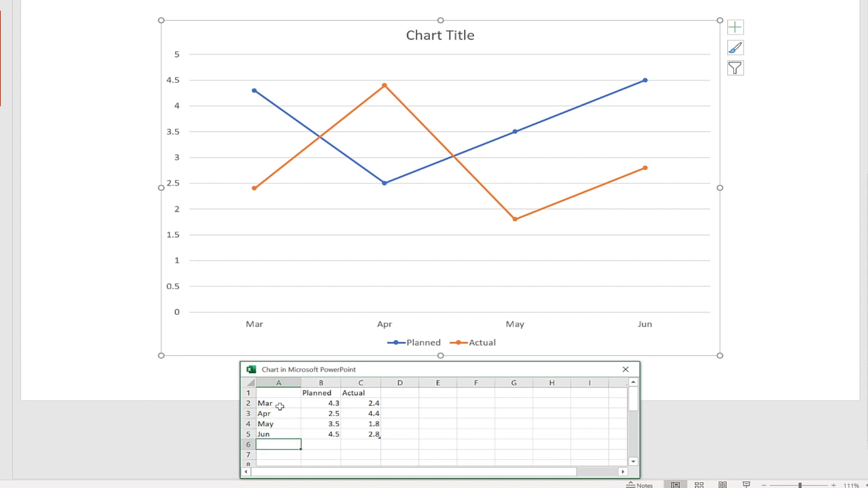
# - Add two more category rows, Jul and Aug, below Jun in the chart data
pyautogui.write('Jul')
pyautogui.press('Return')
pyautogui.write('Aug')
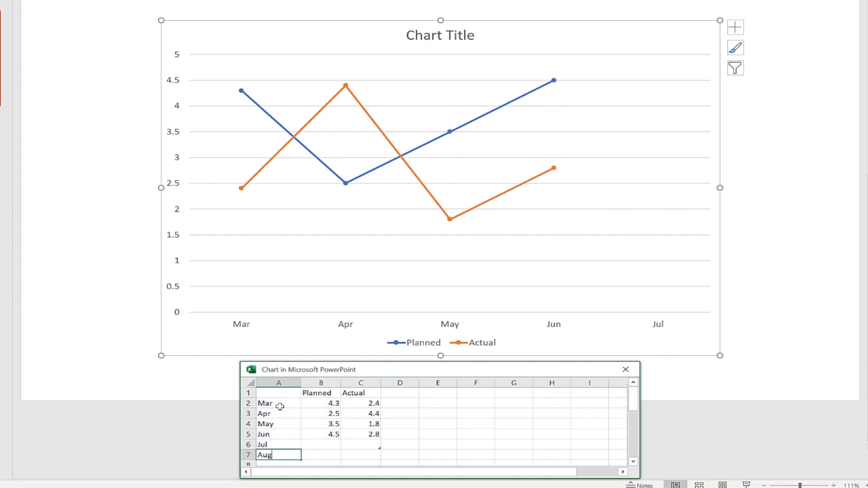
pyautogui.press('Return')
pyautogui.press('Return')
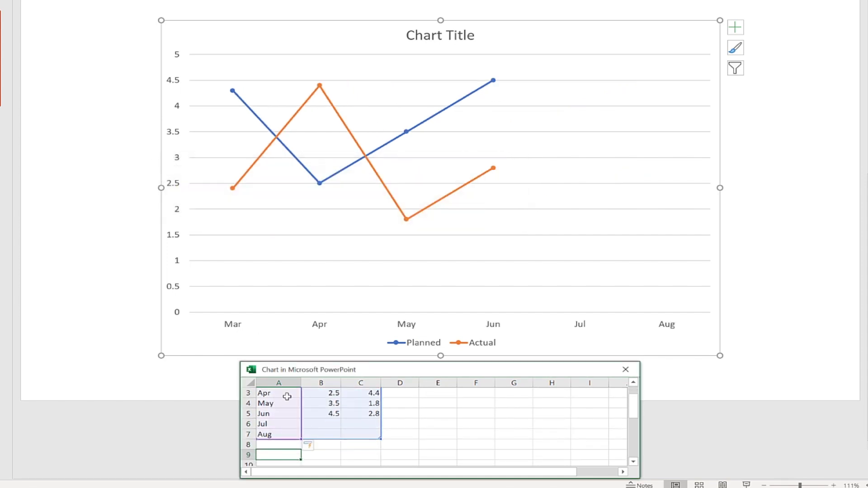
pyautogui.scroll(1, 318, 427)
pyautogui.scroll(1, 318, 427)
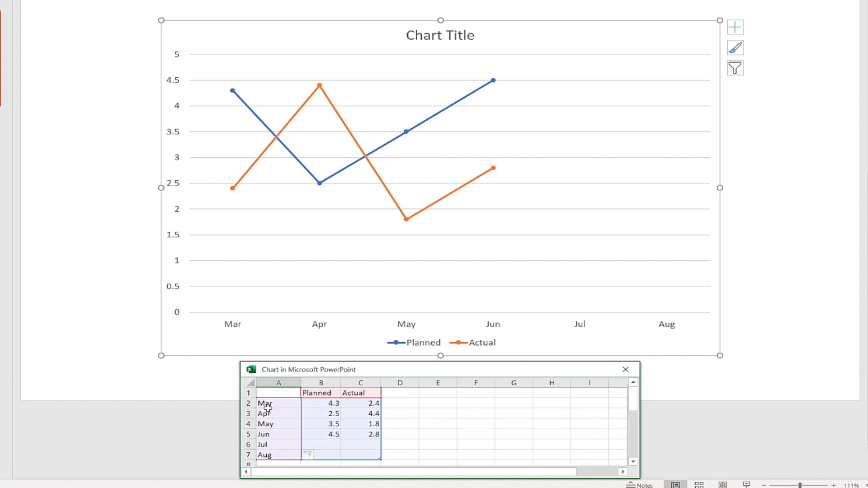
pyautogui.click(320, 445)
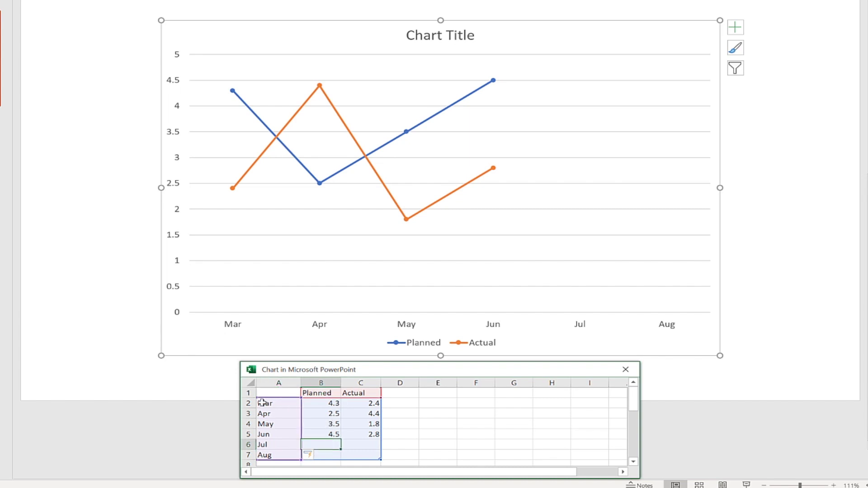
pyautogui.click(278, 402)
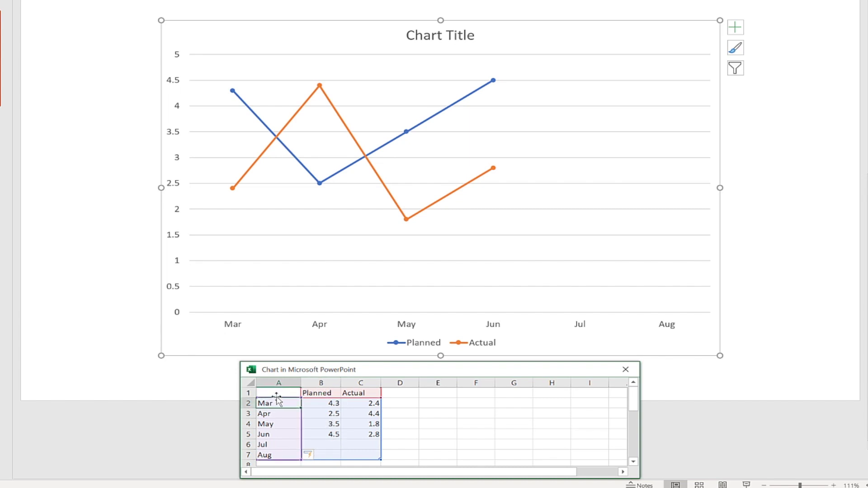
pyautogui.click(280, 393)
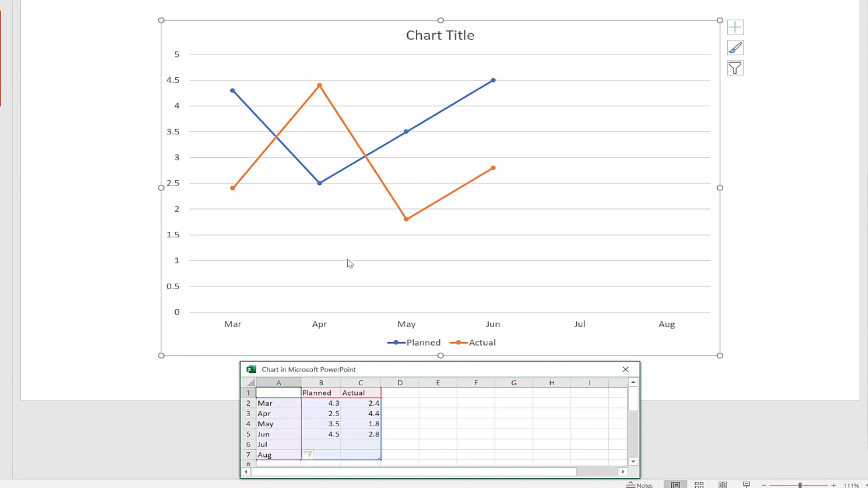
# - Change the chart title to WEB FUNCTIONS BURNDOWN
pyautogui.click(439, 34)
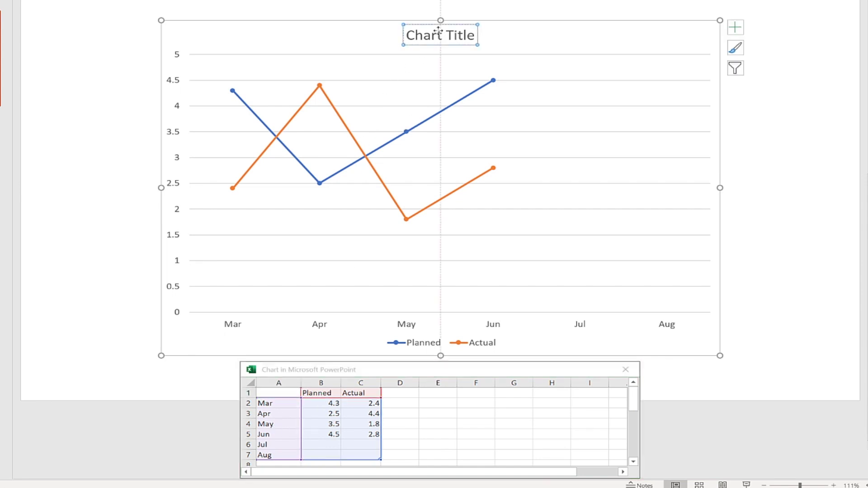
pyautogui.tripleClick(432, 36)
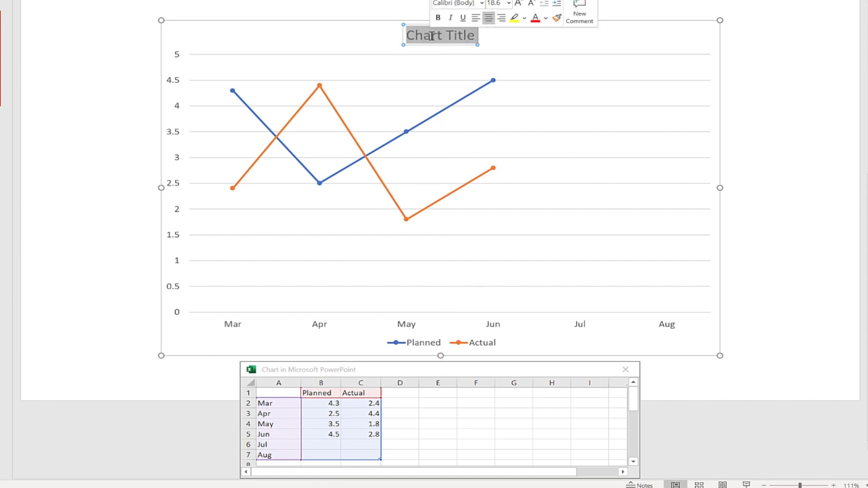
pyautogui.write('WBE')
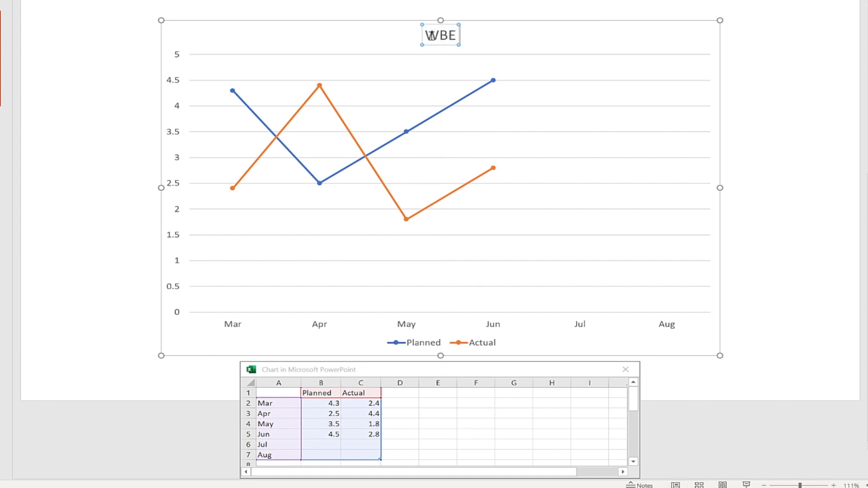
pyautogui.press('BackSpace')
pyautogui.press('BackSpace')
pyautogui.write('EB')
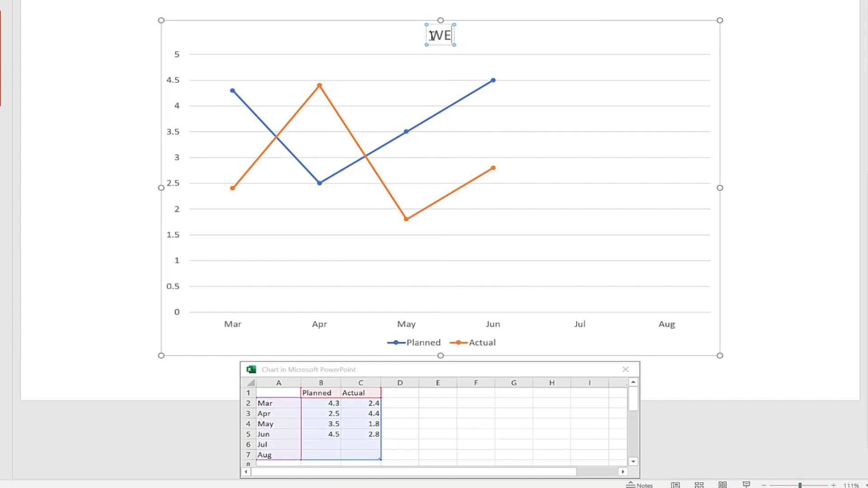
pyautogui.write(' FUNCTION')
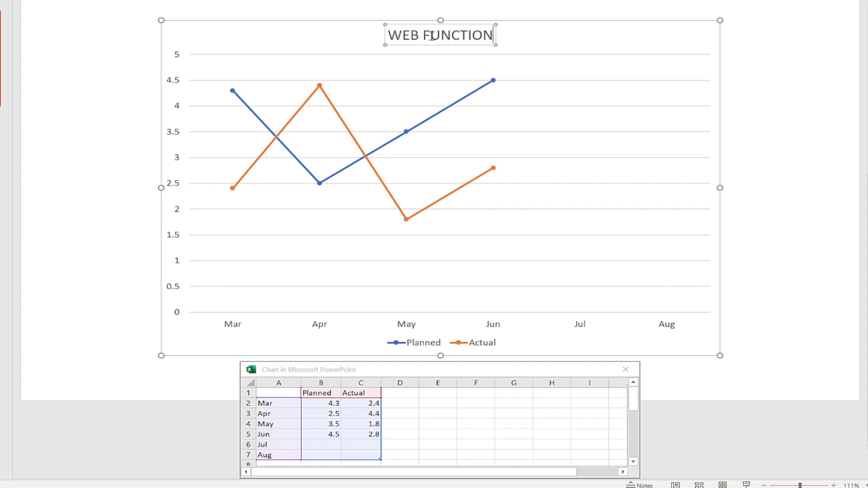
pyautogui.write('S BURNDOWN')
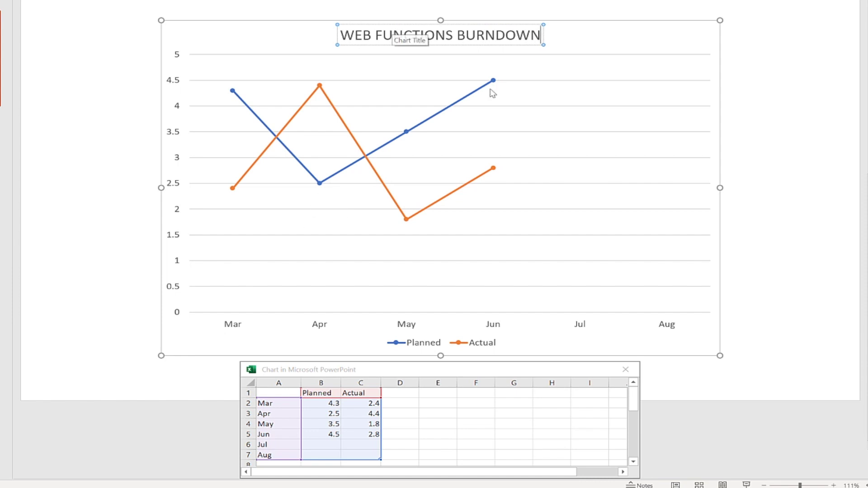
pyautogui.click(582, 46)
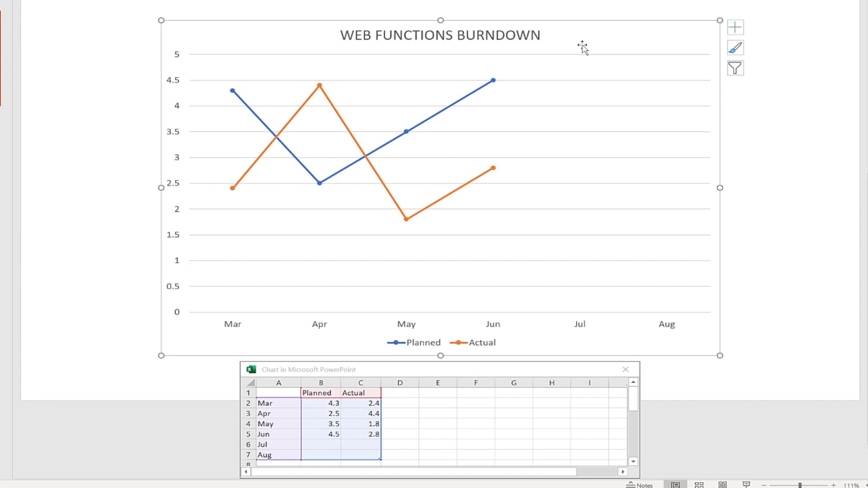
# - Clear the sample values under Planned and Actual in cells B2 to C6 of the chart data
pyautogui.click(327, 403)
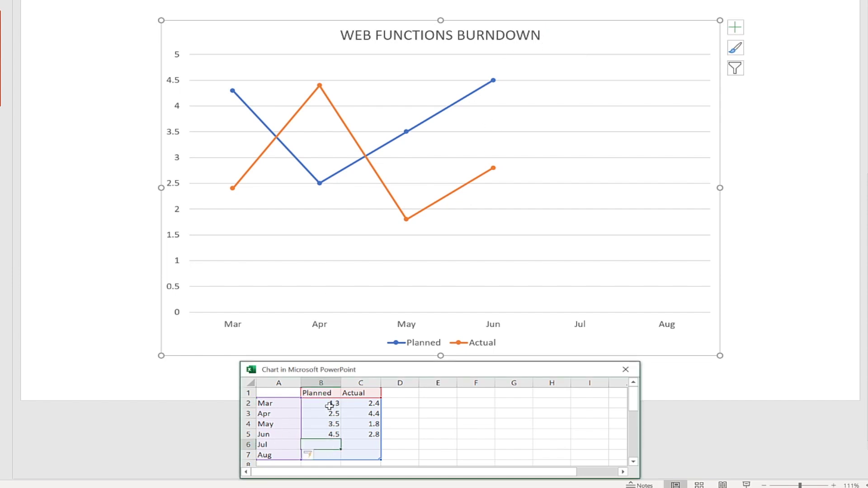
pyautogui.moveTo(325, 403); pyautogui.dragTo(369, 445)
pyautogui.press('Delete')
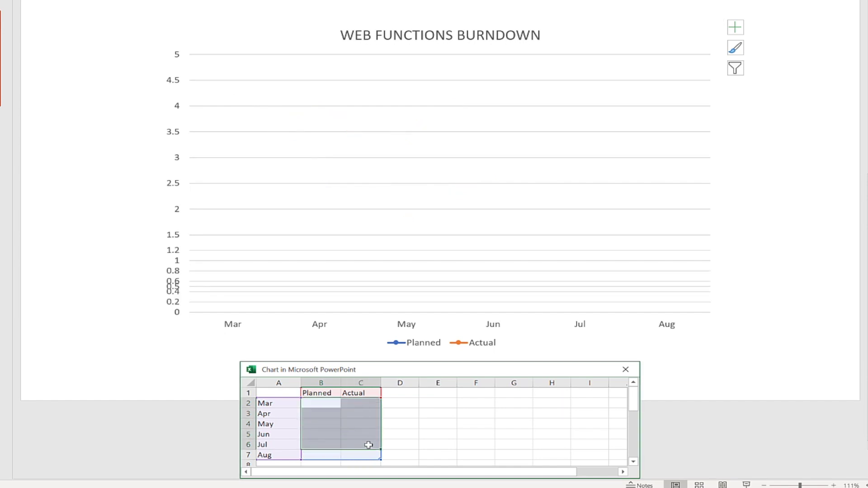
# - Enter the Planned values 5, 8 and 7 for Mar, Apr and May in cells B2 to B4
pyautogui.click(330, 407)
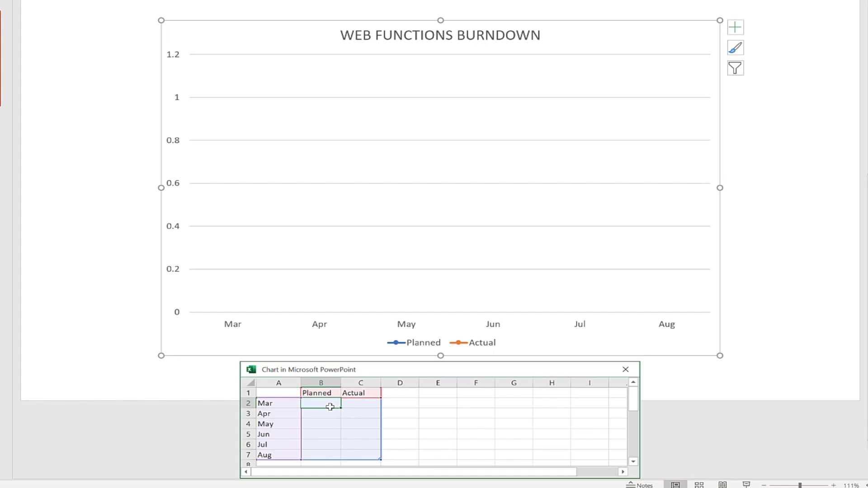
pyautogui.write('5')
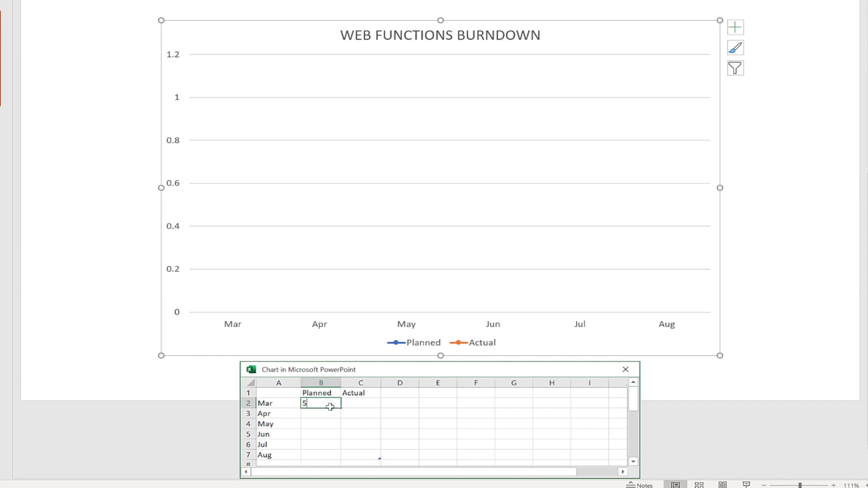
pyautogui.hotkey('ctrl', 'Return')
pyautogui.press('Return')
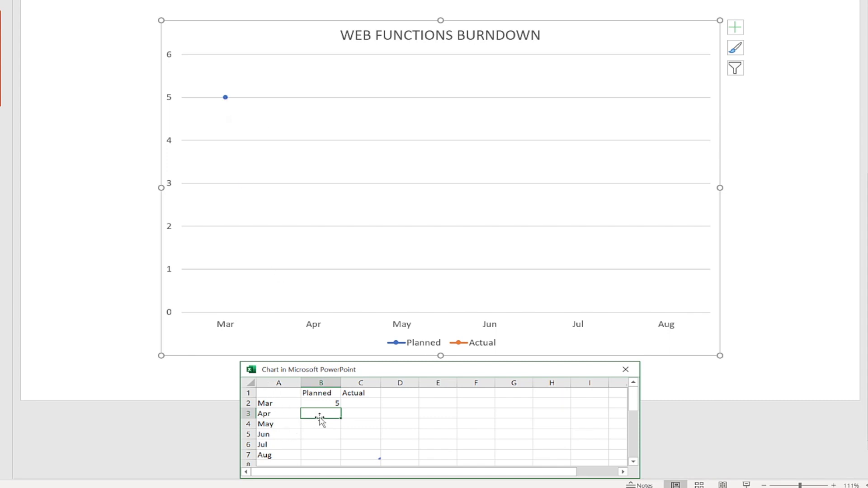
pyautogui.write('8')
pyautogui.press('Return')
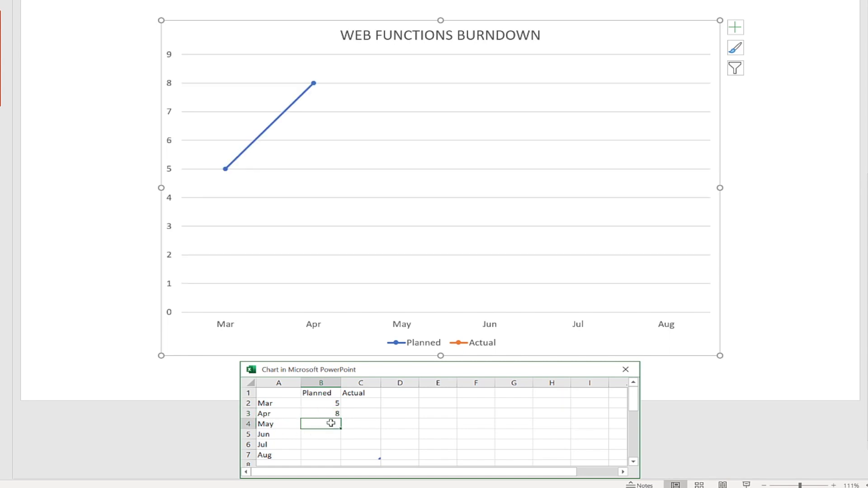
pyautogui.write('7')
pyautogui.press('Return')
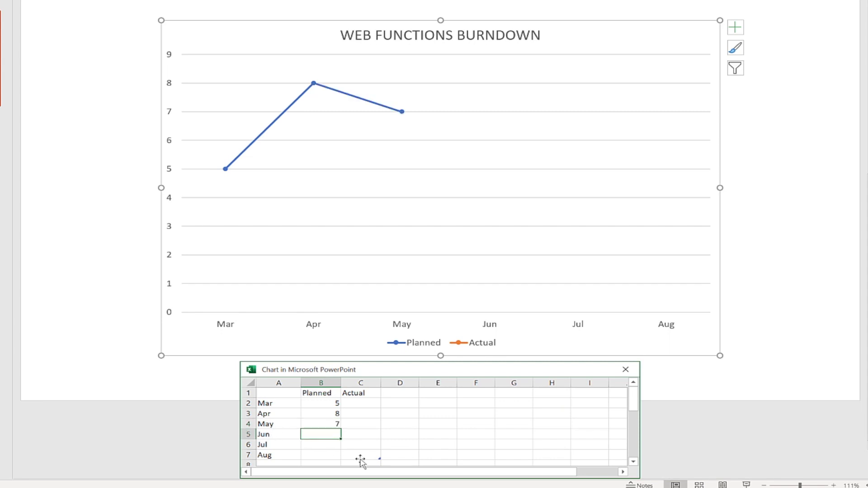
# - Enter the Planned values 10, 10 and 5 for Jun, Jul and Aug in cells B5 to B7
pyautogui.write('10')
pyautogui.press('Return')
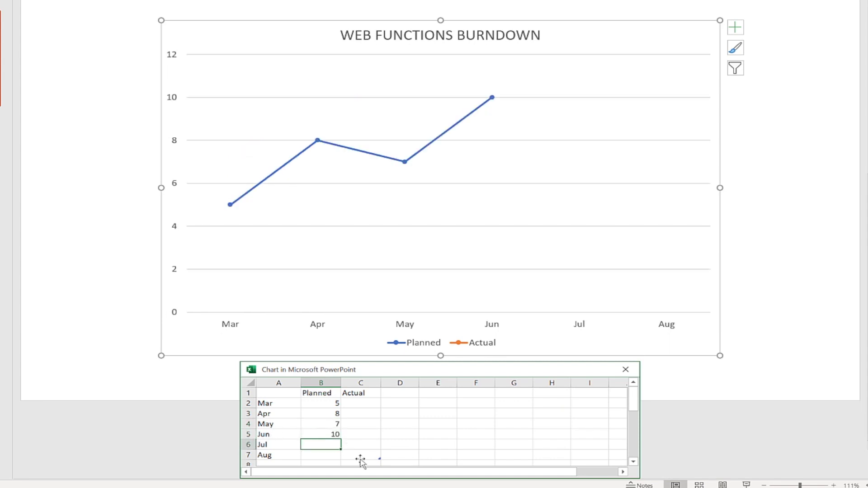
pyautogui.write('10')
pyautogui.press('Return')
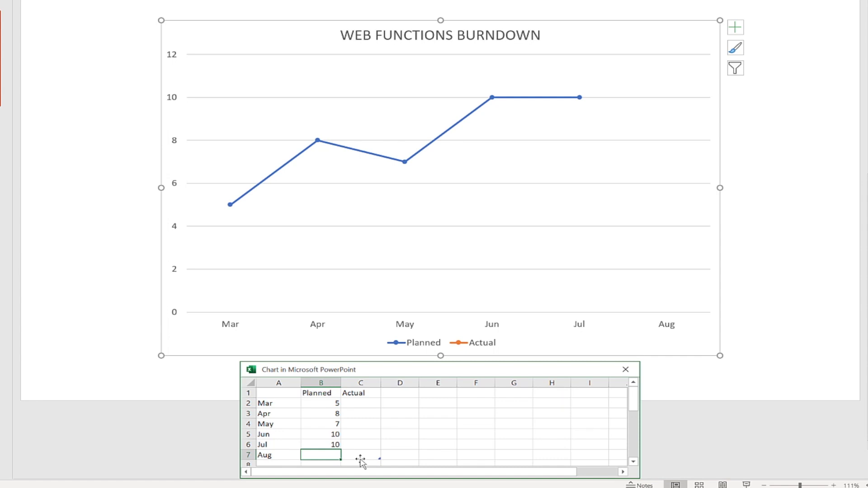
pyautogui.write('5')
pyautogui.press('Return')
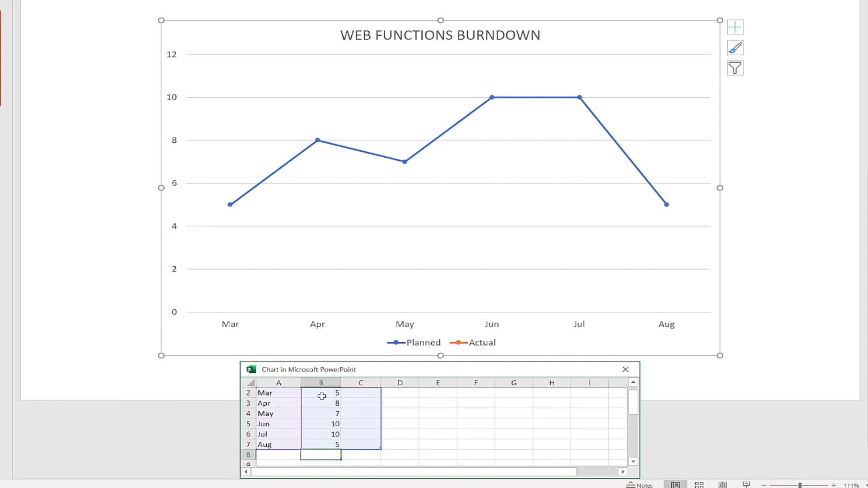
# - Review the monthly Planned values from Mar to Aug in cells B2 to B7 of the chart data
pyautogui.moveTo(325, 391); pyautogui.dragTo(328, 446)
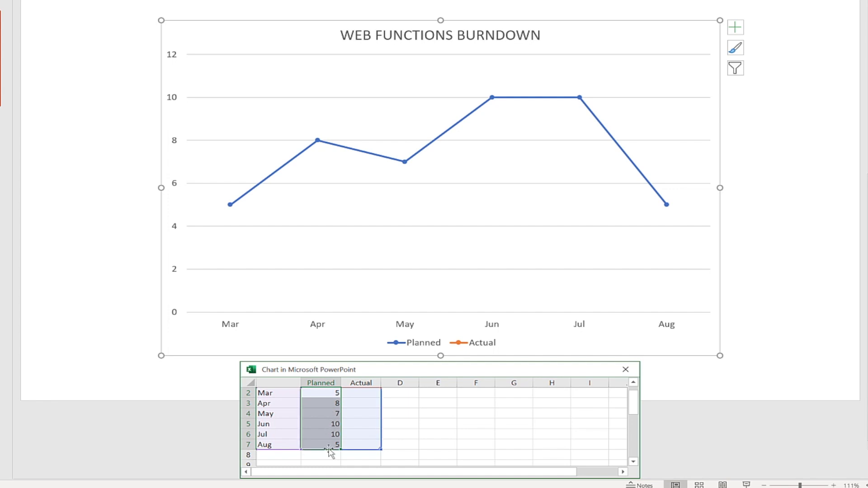
pyautogui.click(423, 423)
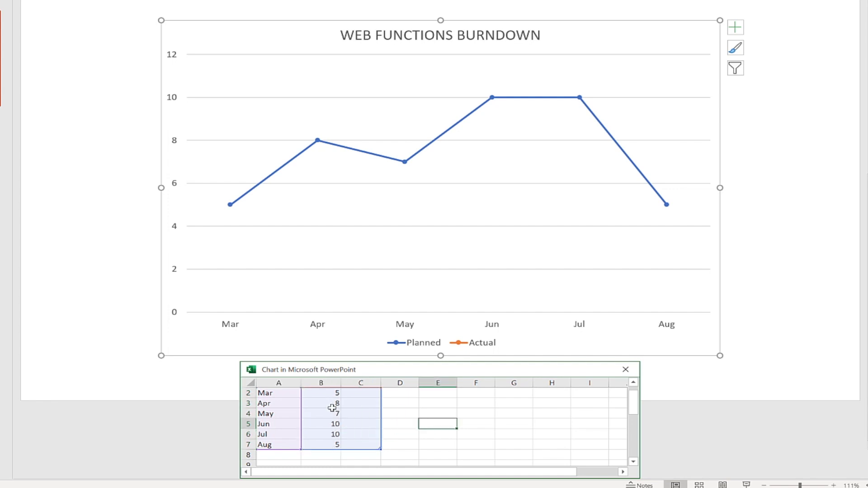
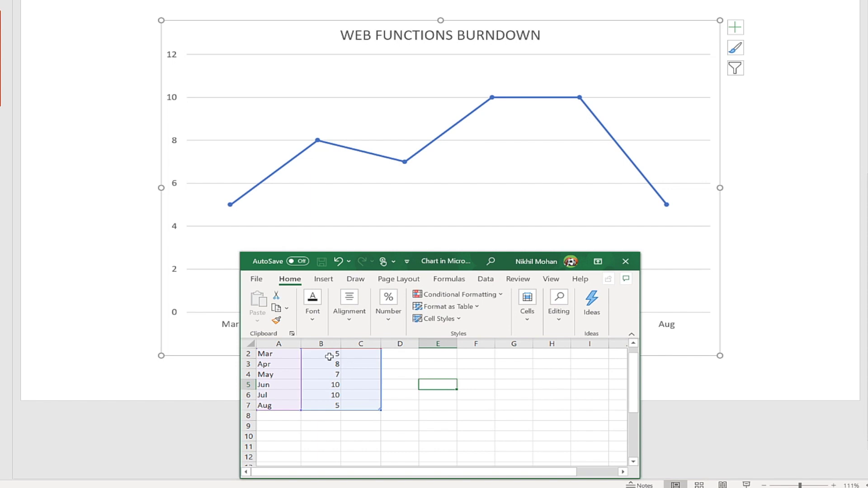
pyautogui.click(332, 363)
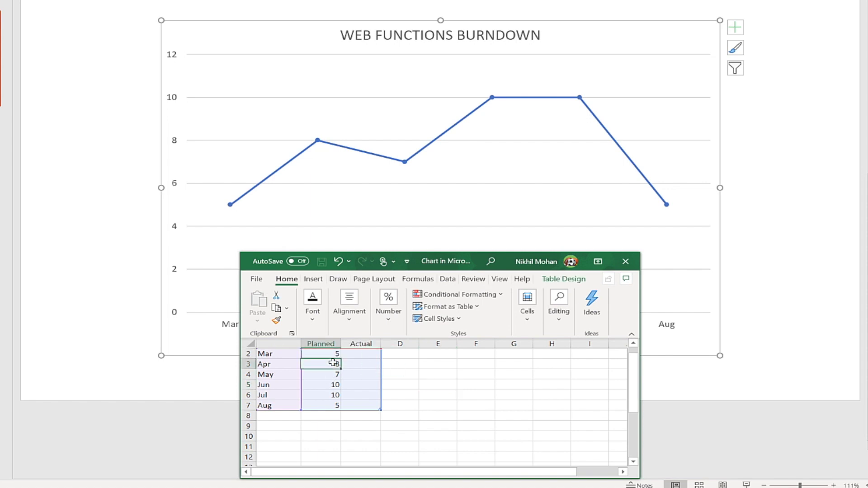
pyautogui.click(331, 373)
pyautogui.click(330, 385)
pyautogui.click(331, 395)
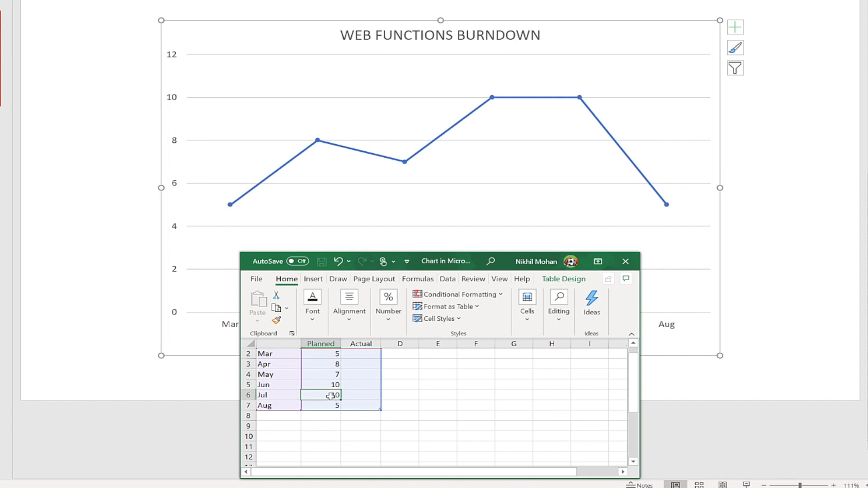
pyautogui.click(334, 405)
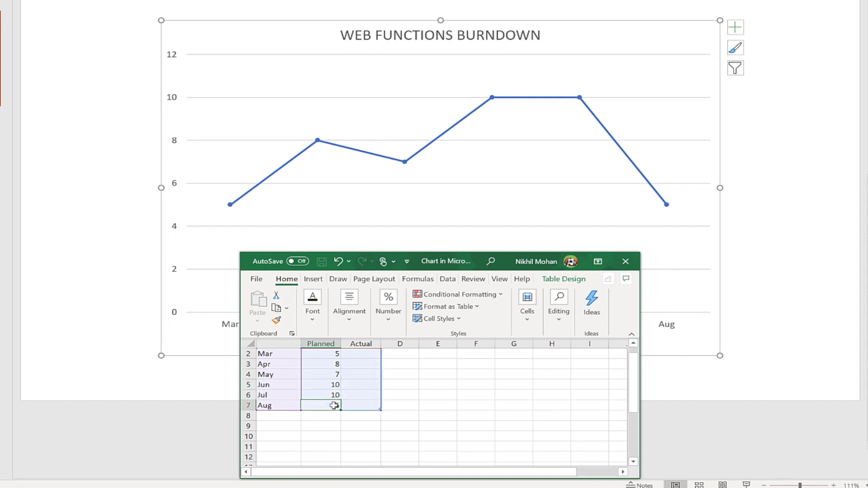
pyautogui.write('5')
pyautogui.hotkey('ctrl', 'Return')
pyautogui.moveTo(334, 354); pyautogui.dragTo(332, 405)
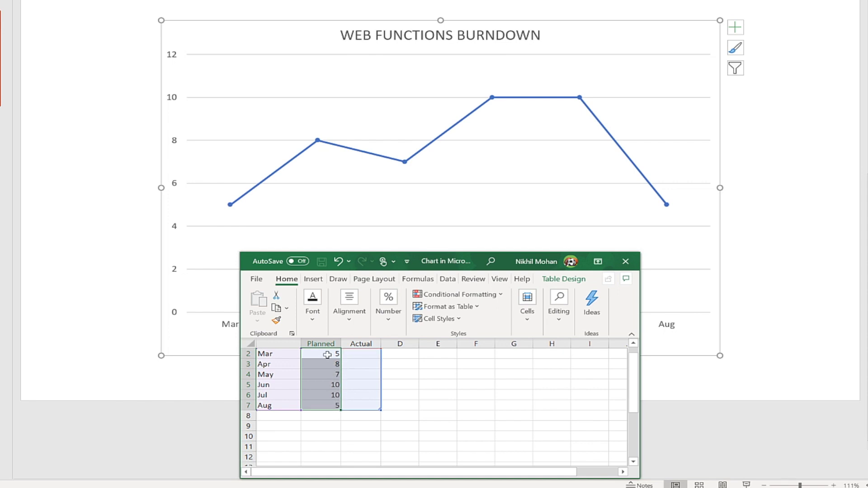
pyautogui.click(432, 356)
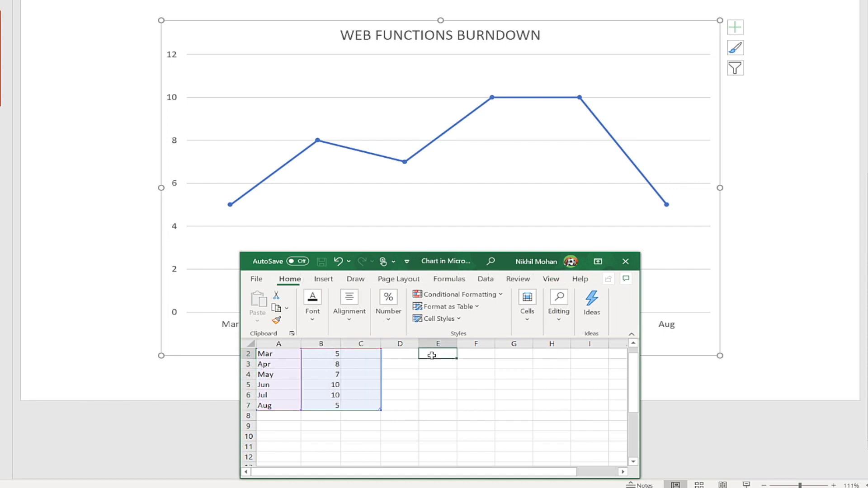
pyautogui.write('4')
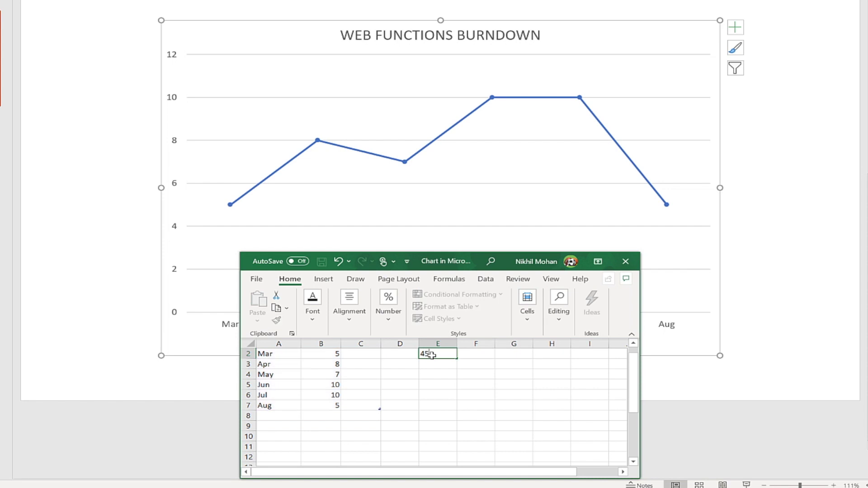
pyautogui.write('5')
pyautogui.press('Return')
pyautogui.click(329, 358)
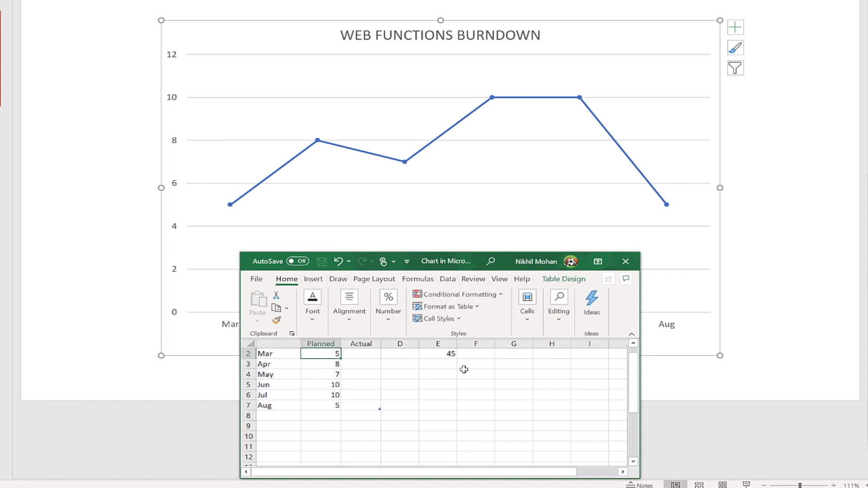
pyautogui.hotkey('ctrl', 'z')
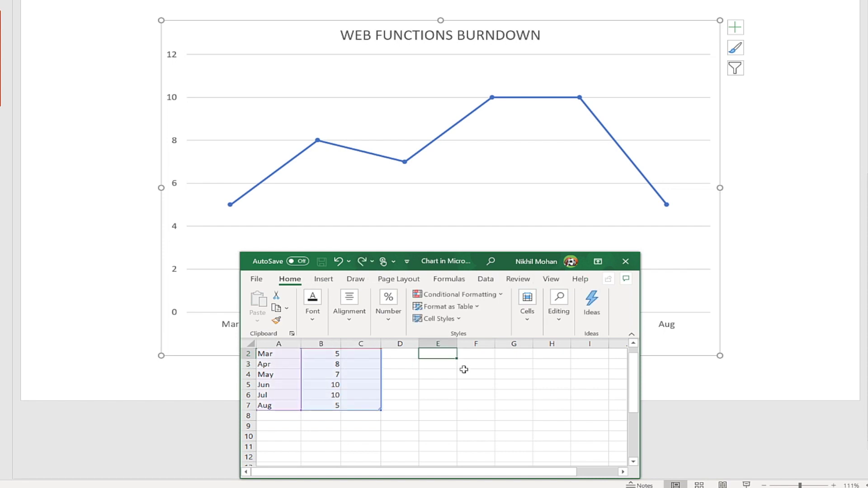
# - Replace the Planned value for Mar in cell B2 with the formula =45-0
pyautogui.click(328, 374)
pyautogui.moveTo(332, 354); pyautogui.dragTo(329, 406)
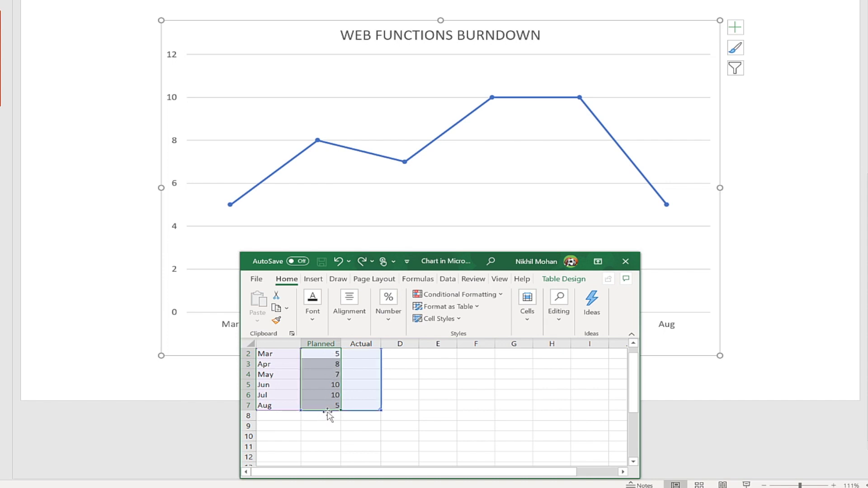
pyautogui.click(324, 356)
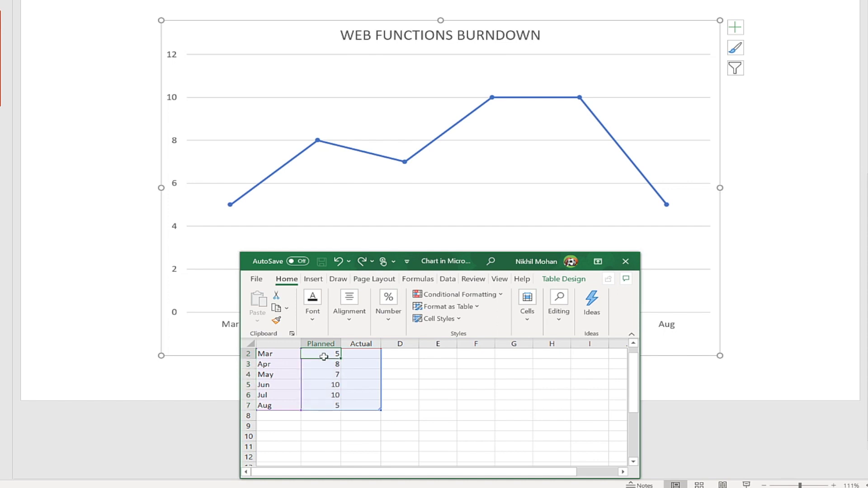
pyautogui.write('=45-0')
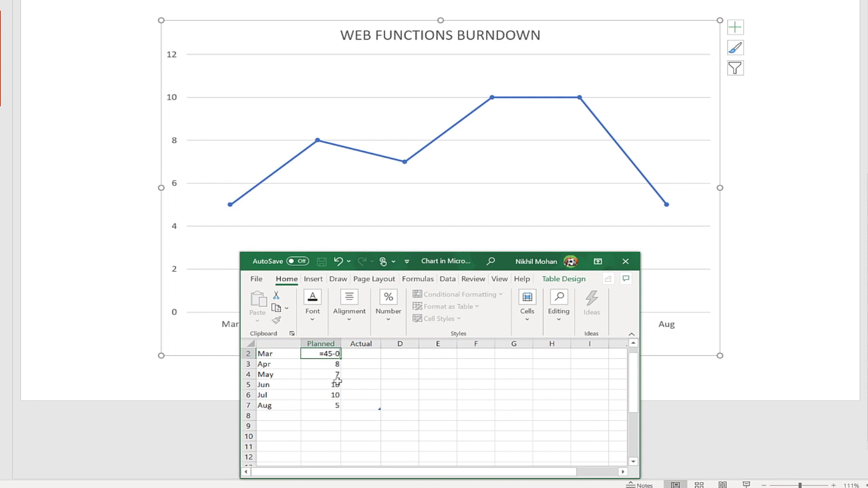
pyautogui.press('Return')
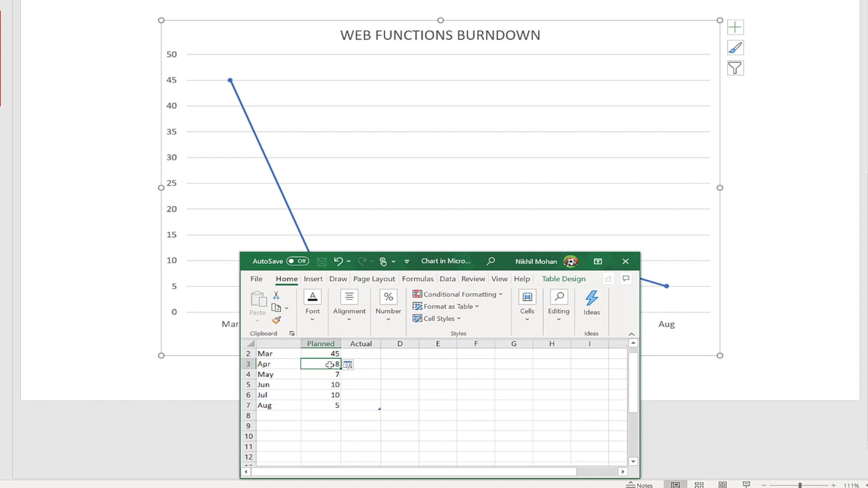
# - Set the Planned values for Apr and May with the formulas =B2-5 in cell B3 and =B3-8 in cell B4
pyautogui.write('=')
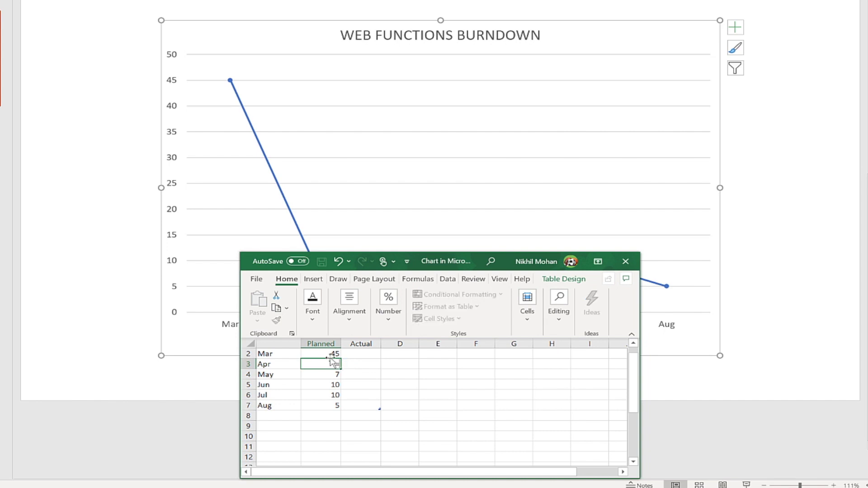
pyautogui.click(333, 354)
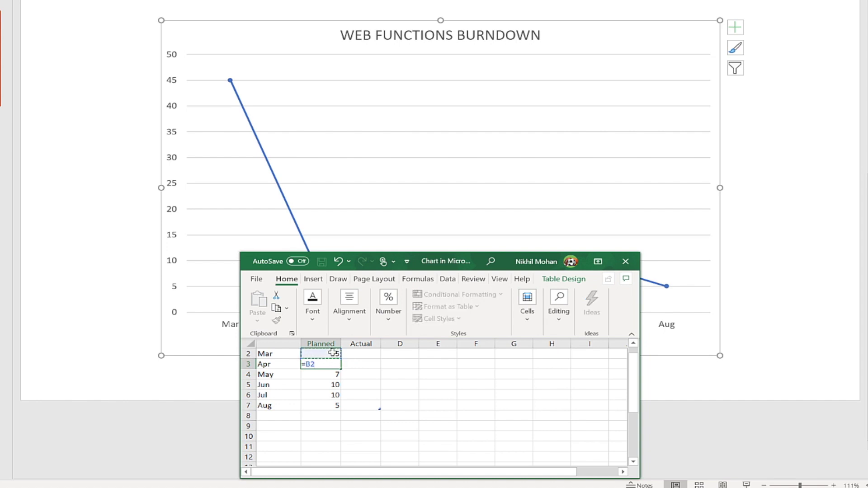
pyautogui.write('-5')
pyautogui.press('Return')
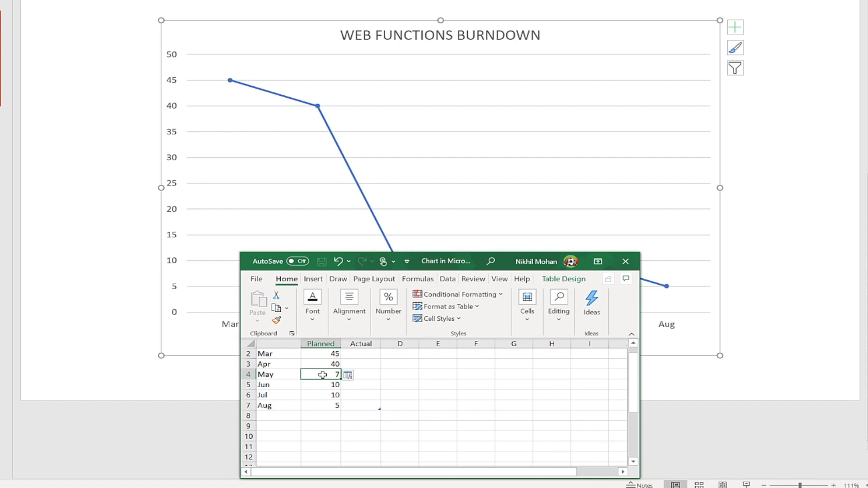
pyautogui.write('=')
pyautogui.click(335, 364)
pyautogui.write('-8')
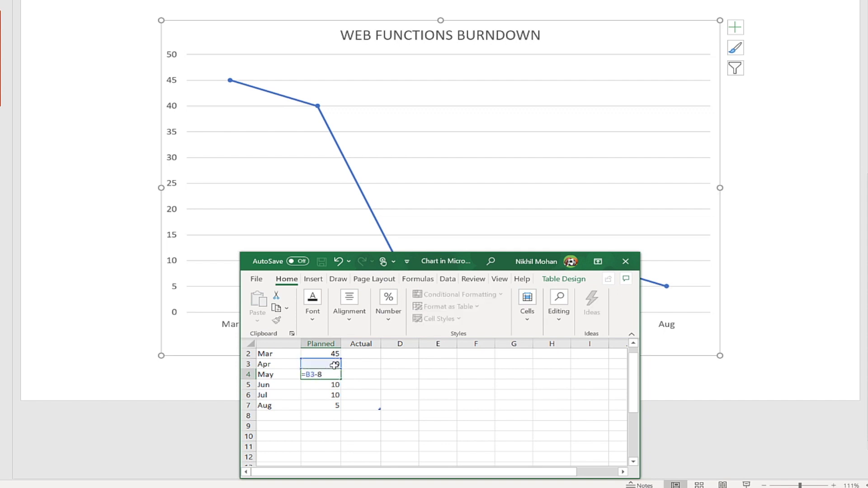
pyautogui.press('Return')
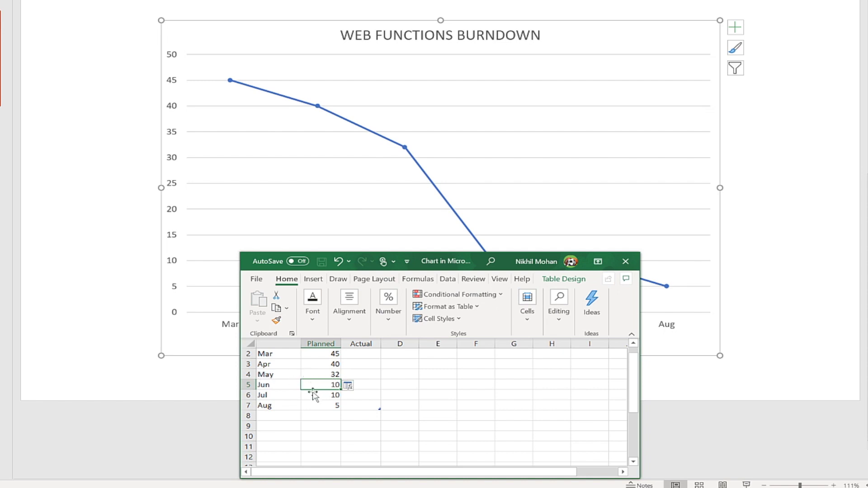
# - Set the Planned values for Jun and Jul with the formulas =B4-7 in cell B5 and =B5-10 in cell B6
pyautogui.write('=')
pyautogui.click(326, 375)
pyautogui.write('-7')
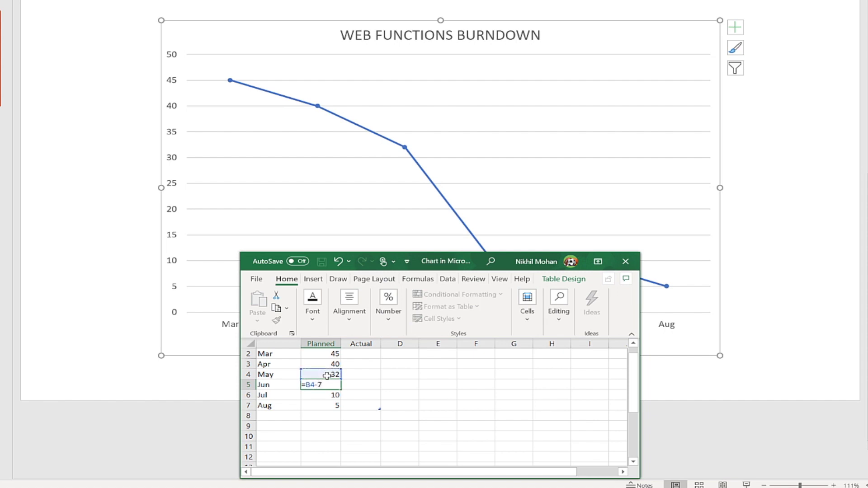
pyautogui.press('Return')
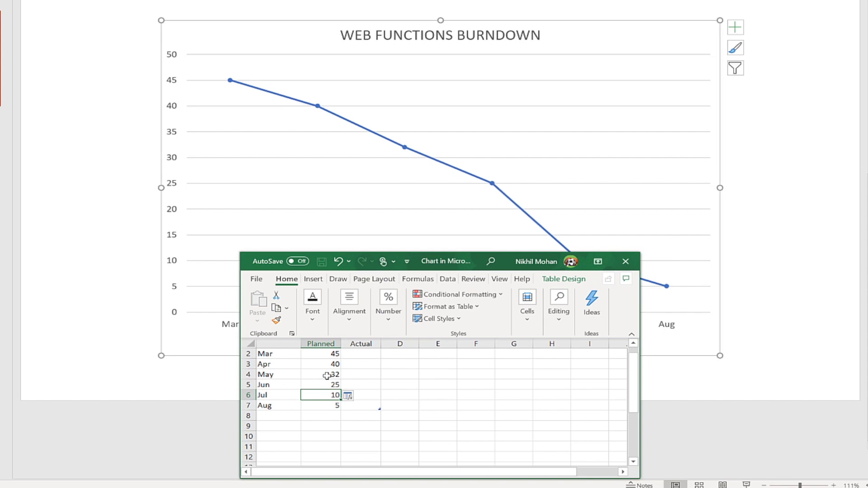
pyautogui.write('=')
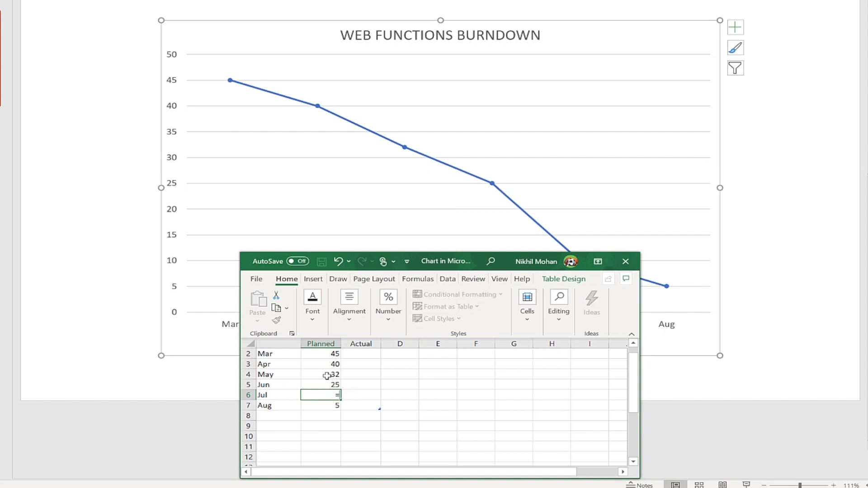
pyautogui.click(326, 387)
pyautogui.write('-')
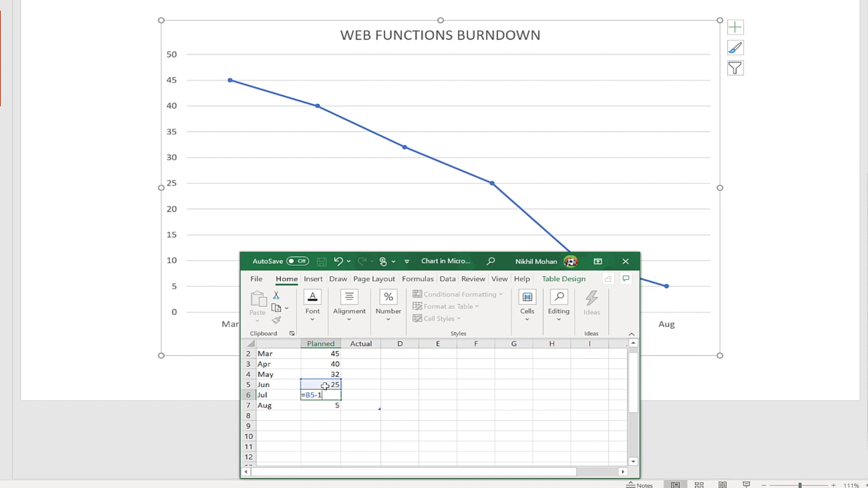
pyautogui.write('10')
pyautogui.press('Return')
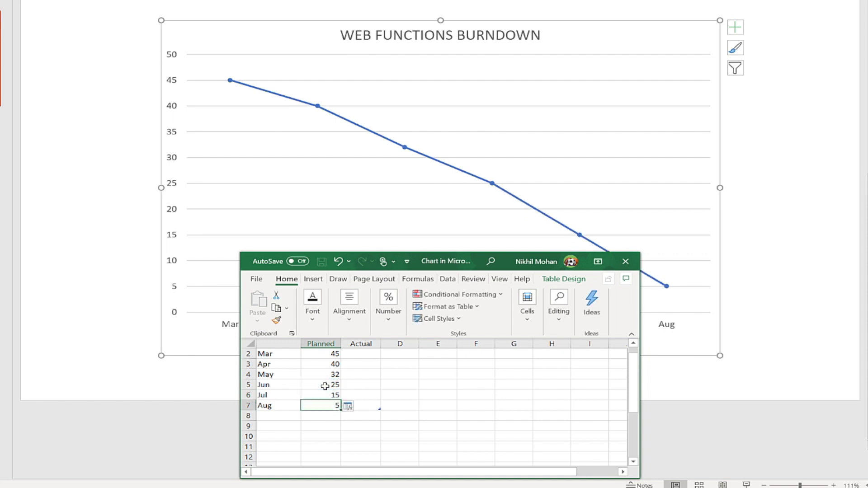
# - Replace the Planned value for Aug in cell B7 with the formula =B6-10
pyautogui.write('=')
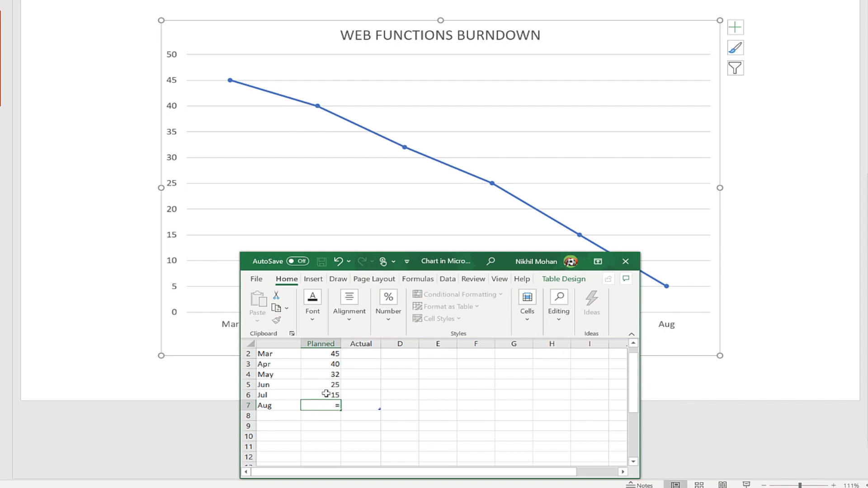
pyautogui.click(327, 394)
pyautogui.write('-10')
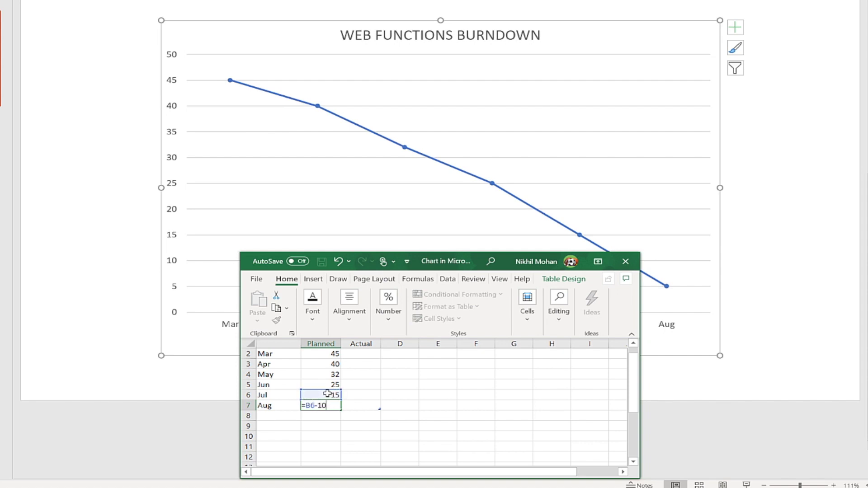
pyautogui.press('Return')
pyautogui.press('Return')
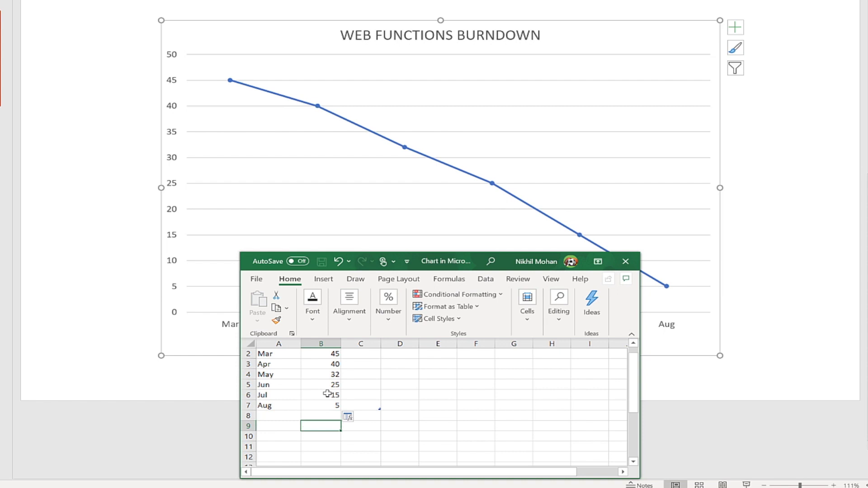
# - Add a Sep row below Aug in the chart data with a Planned value of 0
pyautogui.click(281, 416)
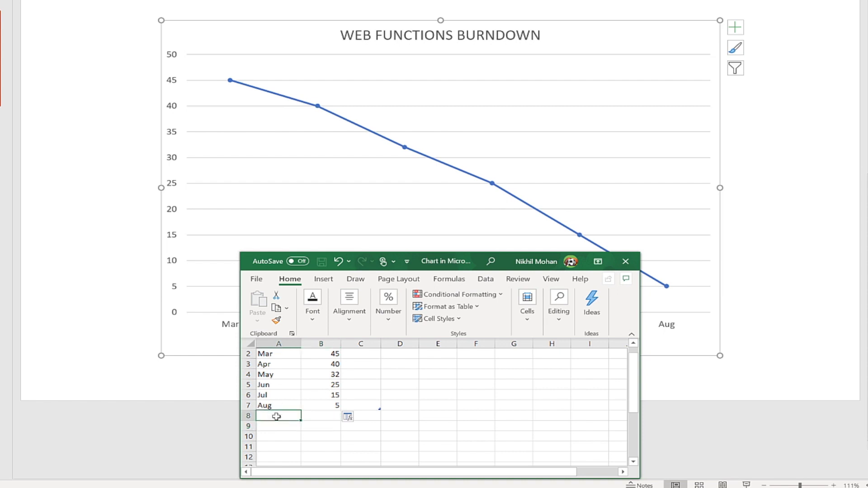
pyautogui.write('Sep')
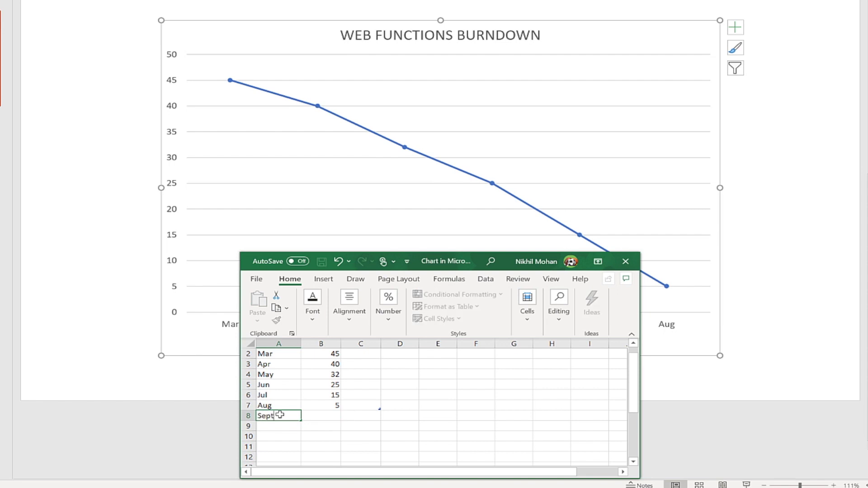
pyautogui.write('t')
pyautogui.press('BackSpace')
pyautogui.press('Tab')
pyautogui.write('0')
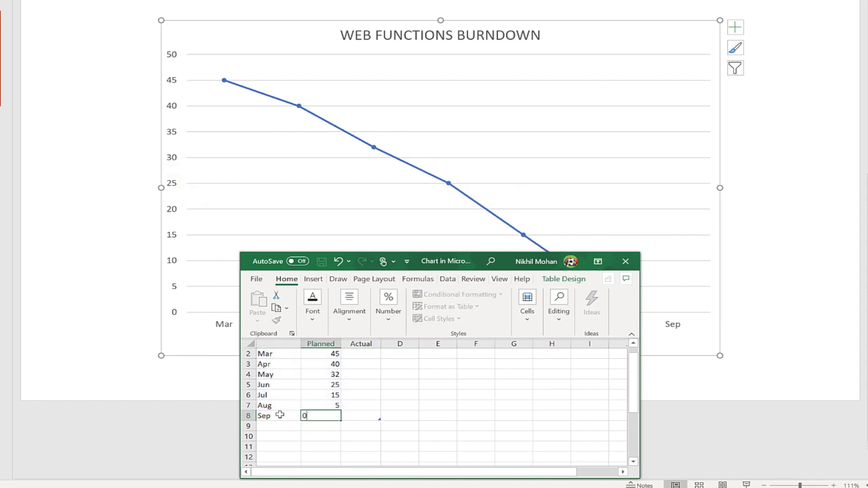
pyautogui.press('Return')
pyautogui.press('Return')
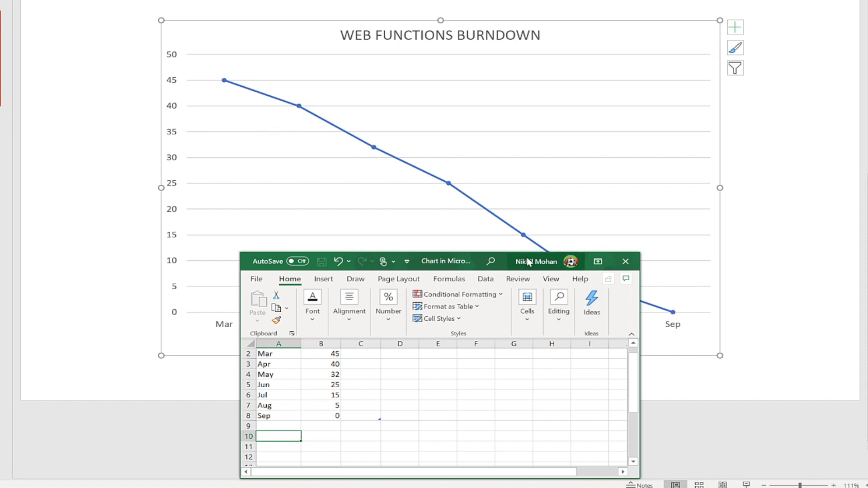
# - Move the chart data window off the line and add data labels to the Planned series
pyautogui.moveTo(505, 268); pyautogui.dragTo(114, 200)
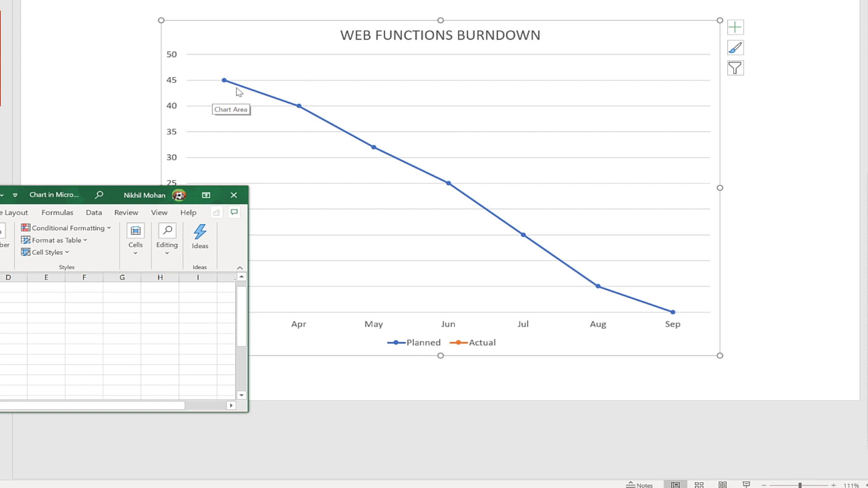
pyautogui.rightClick(225, 82)
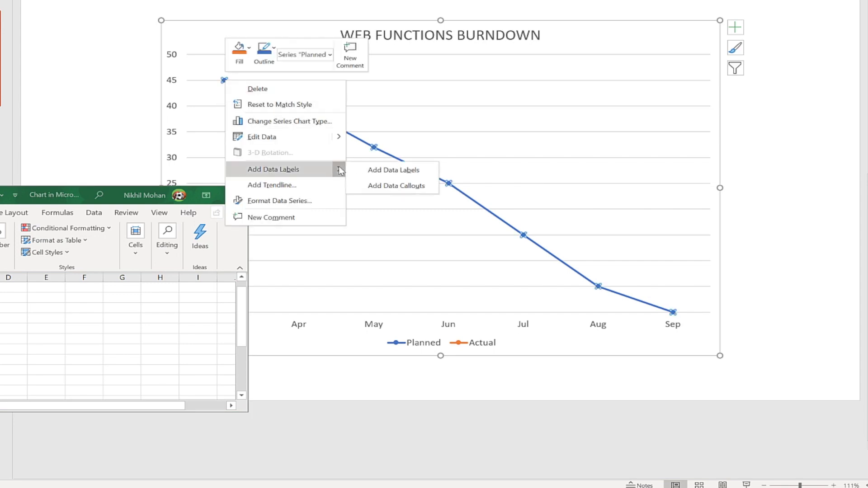
pyautogui.moveTo(340, 170)
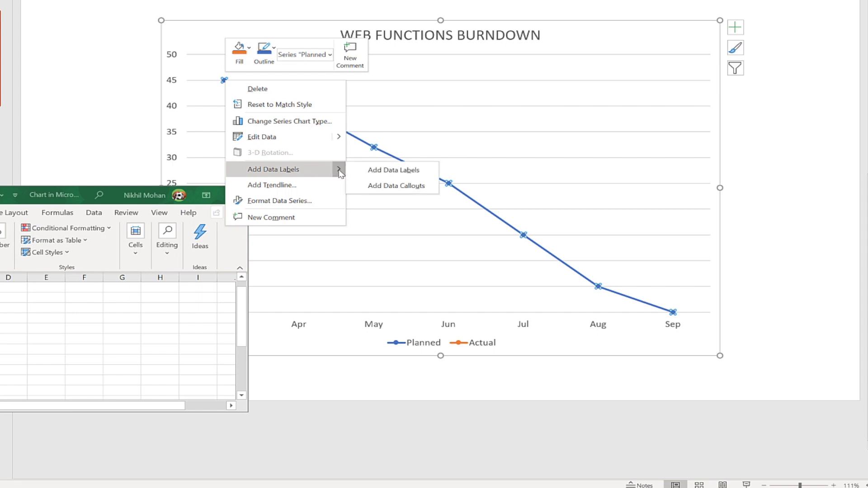
pyautogui.click(372, 170)
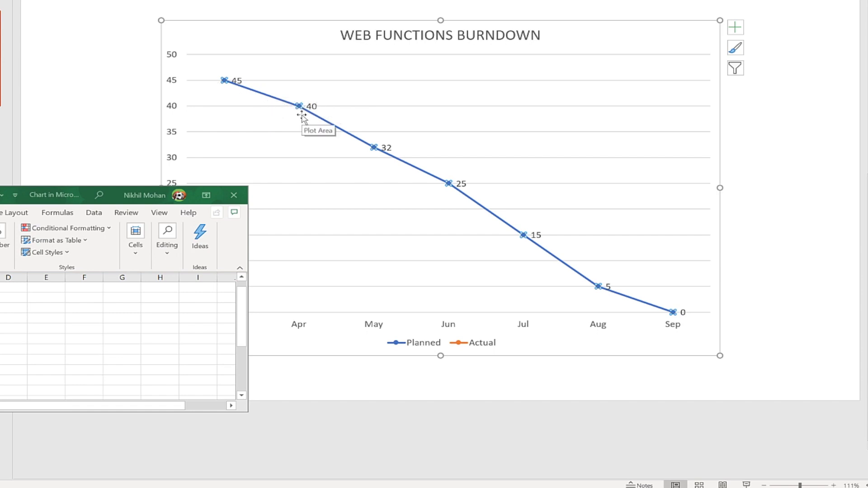
pyautogui.moveTo(302, 113)
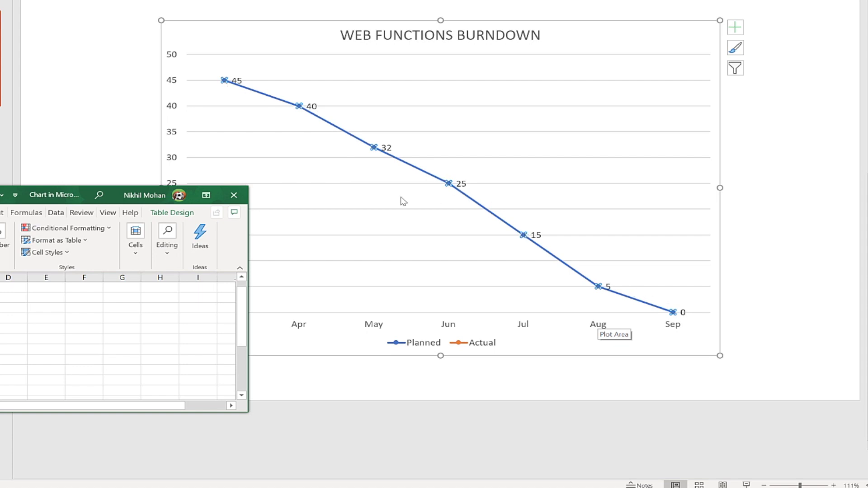
# - Enter 42 as the Actual value for Mar and clear the auto-filled values for the following months
pyautogui.moveTo(240, 309); pyautogui.dragTo(246, 296)
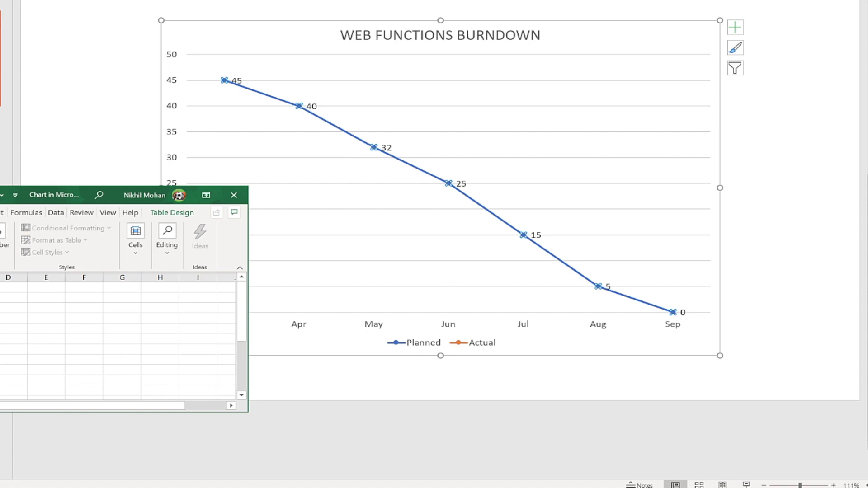
pyautogui.press('Return')
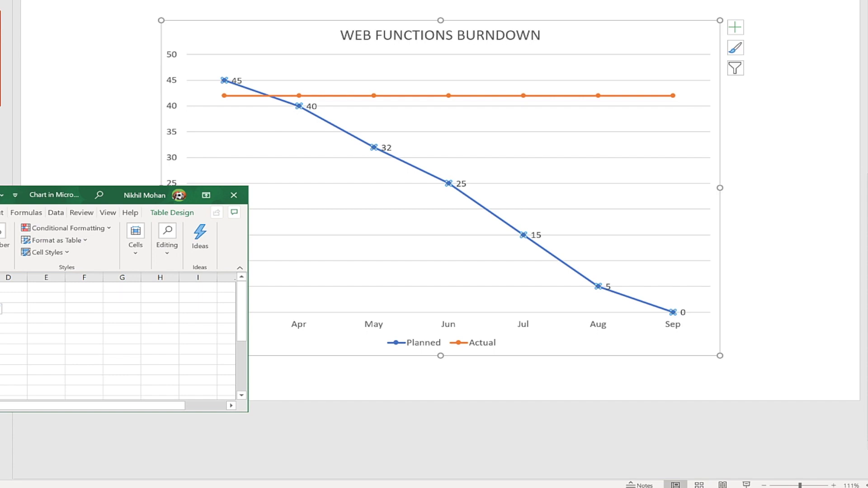
pyautogui.press('Delete')
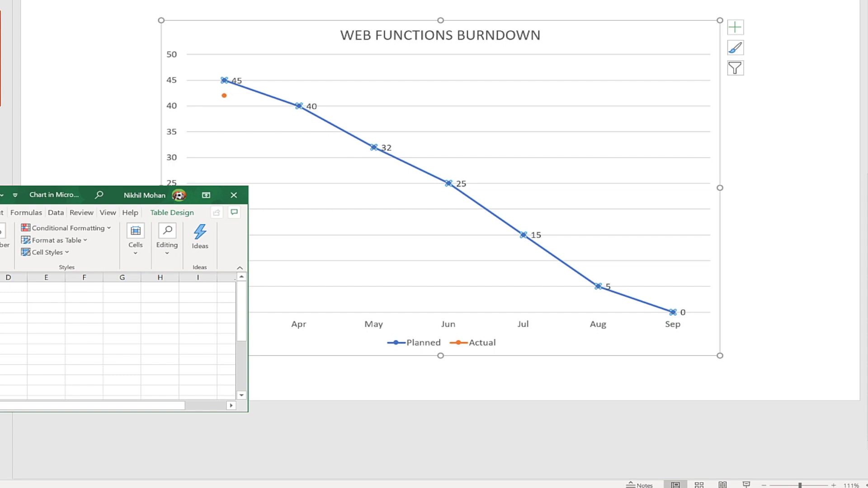
# - Set the Actual values for Mar, Apr, May and Jun to 45, 42, 32 and 28, and add data labels to the Actual series
pyautogui.press('Return')
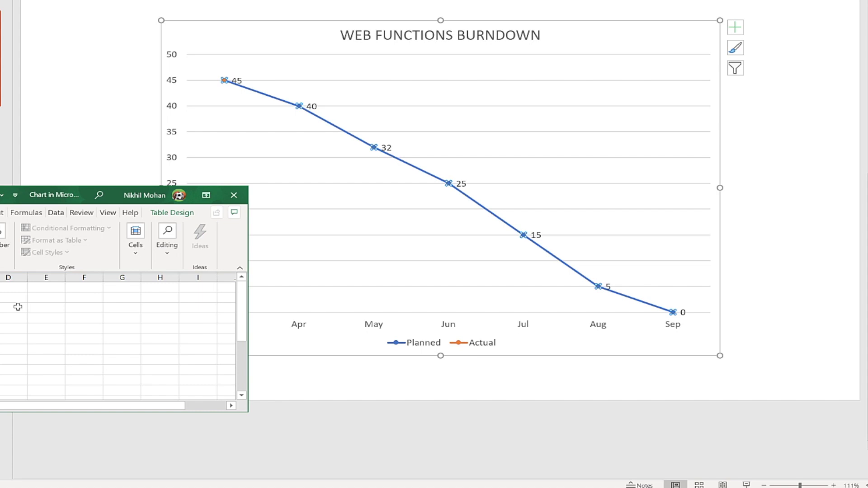
pyautogui.press('Return')
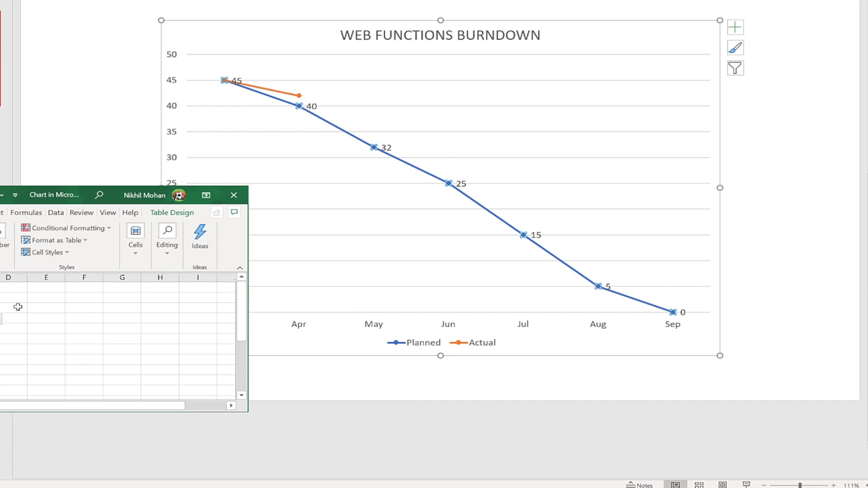
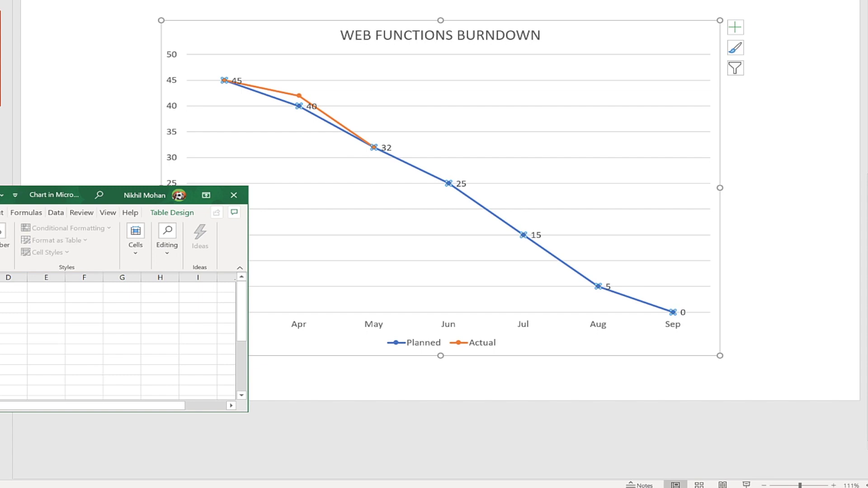
pyautogui.press('Return')
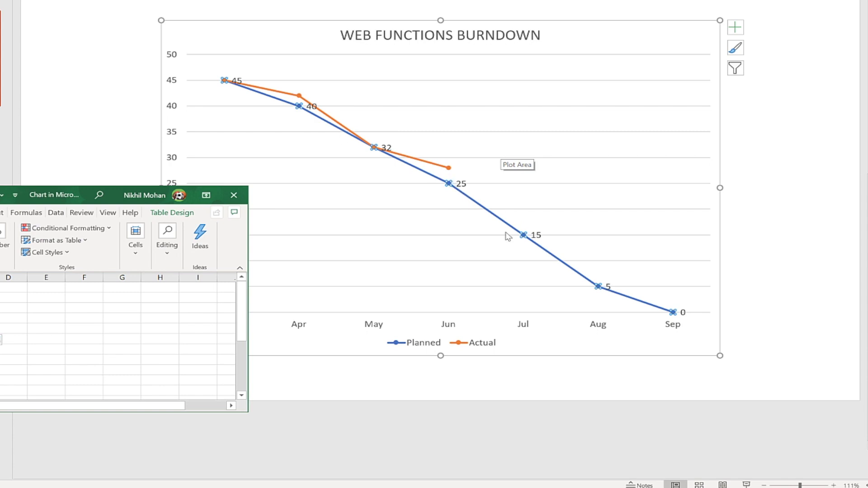
pyautogui.rightClick(437, 165)
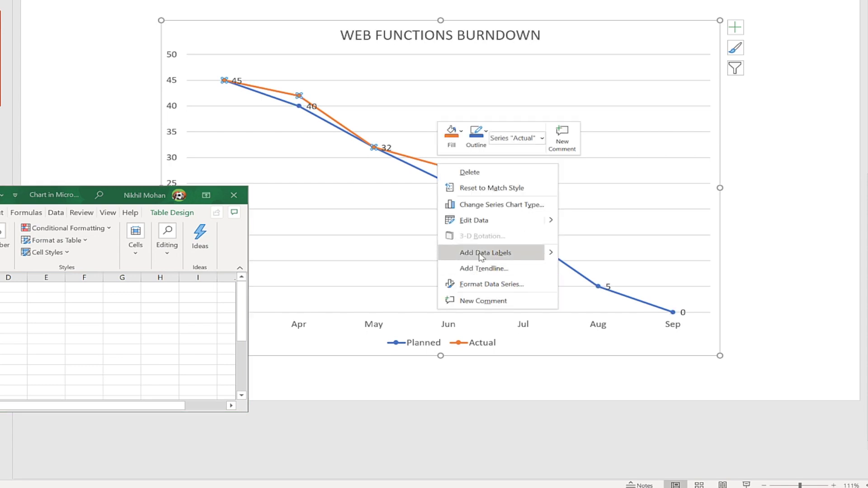
pyautogui.click(574, 259)
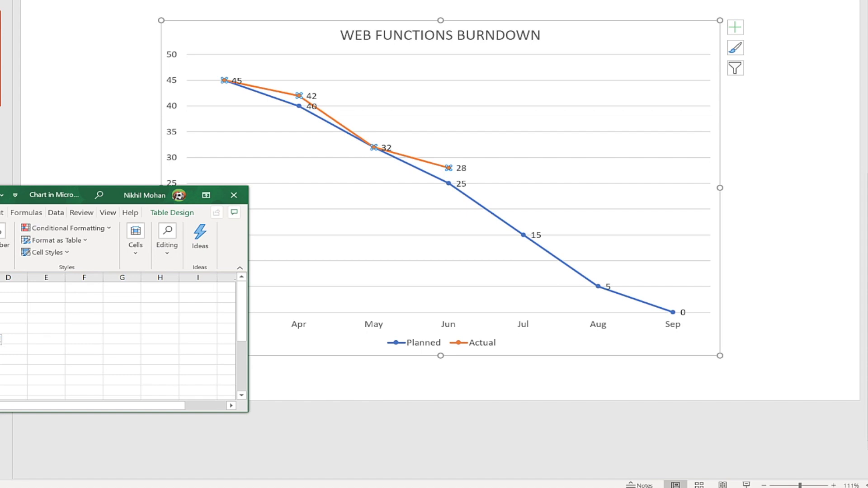
# - Set the Actual values for Jul, Aug and Sep to 23, 3 and 0, and close the chart data sheet
pyautogui.press('F2')
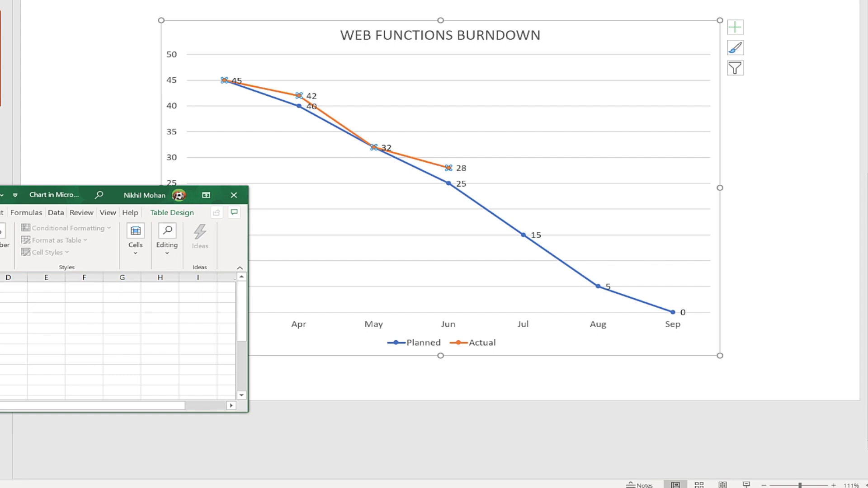
pyautogui.press('Return')
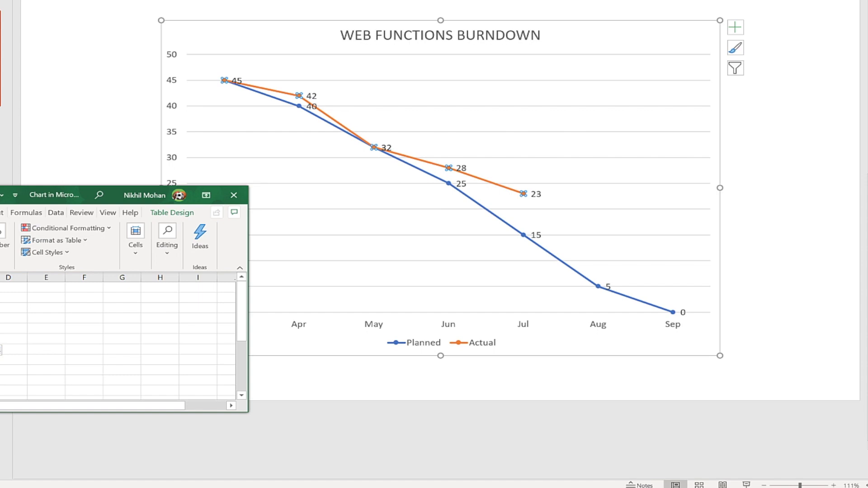
pyautogui.press('F2')
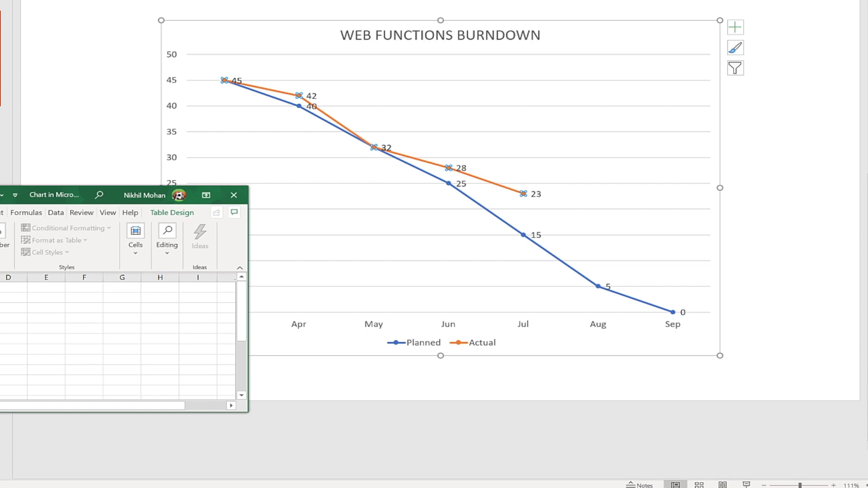
pyautogui.press('Return')
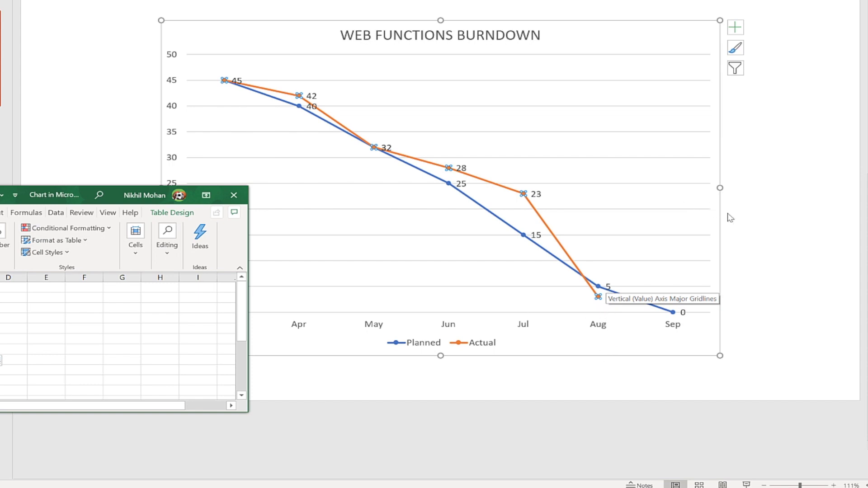
pyautogui.click(775, 234)
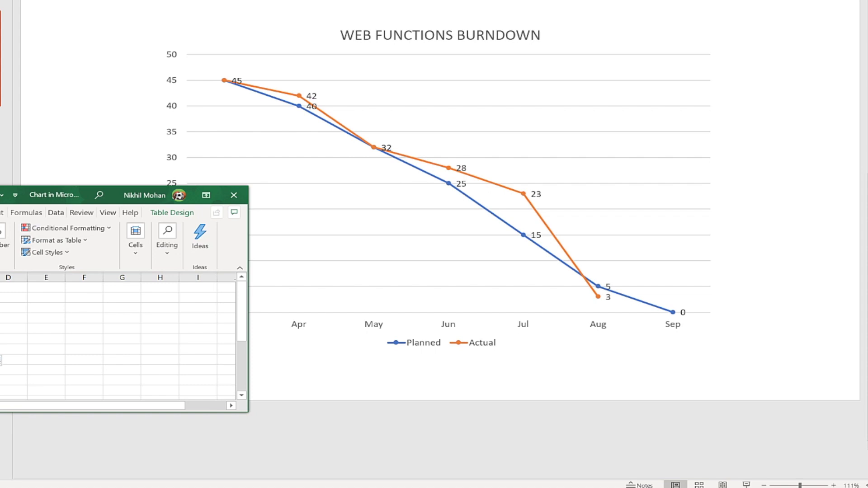
pyautogui.doubleClick(1, 361)
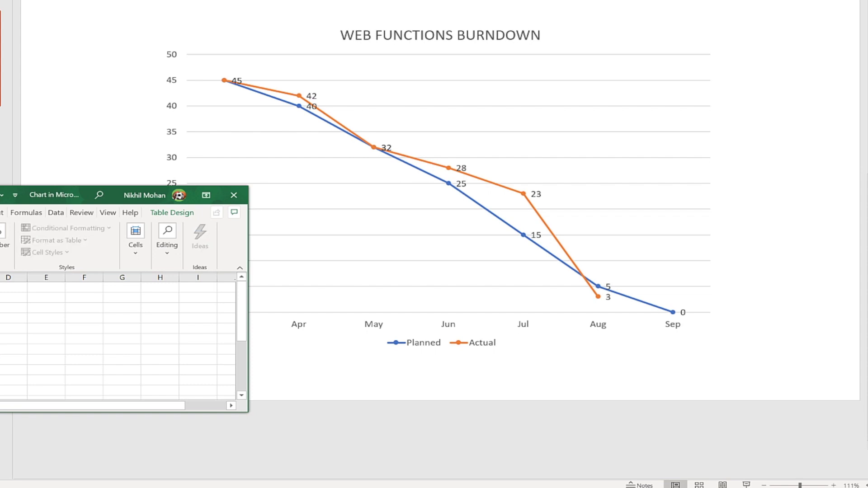
pyautogui.press('Return')
pyautogui.press('Return')
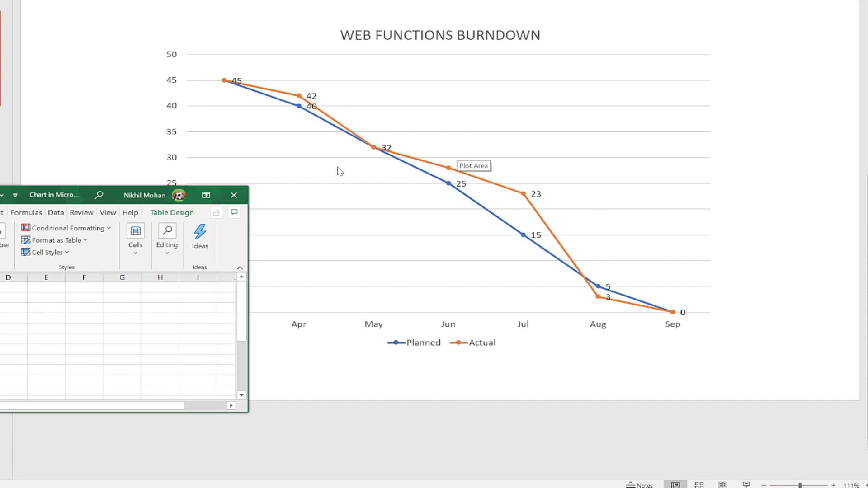
pyautogui.click(234, 195)
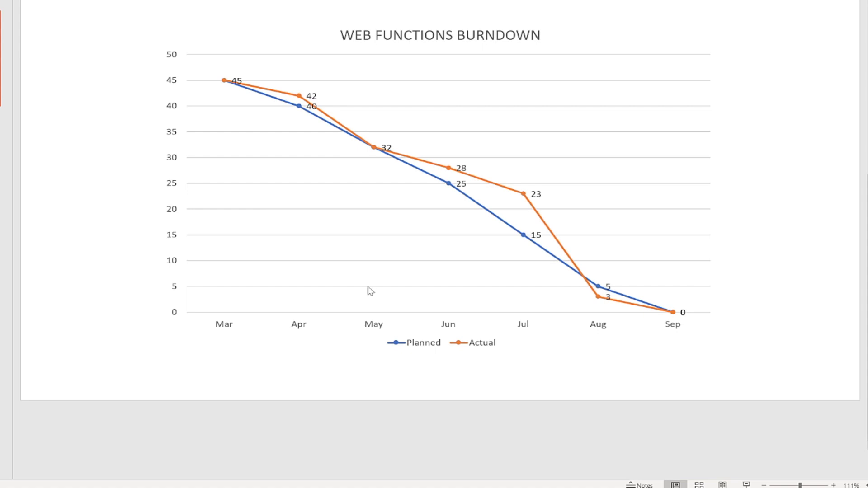
pyautogui.click(497, 74)
pyautogui.rightClick(497, 75)
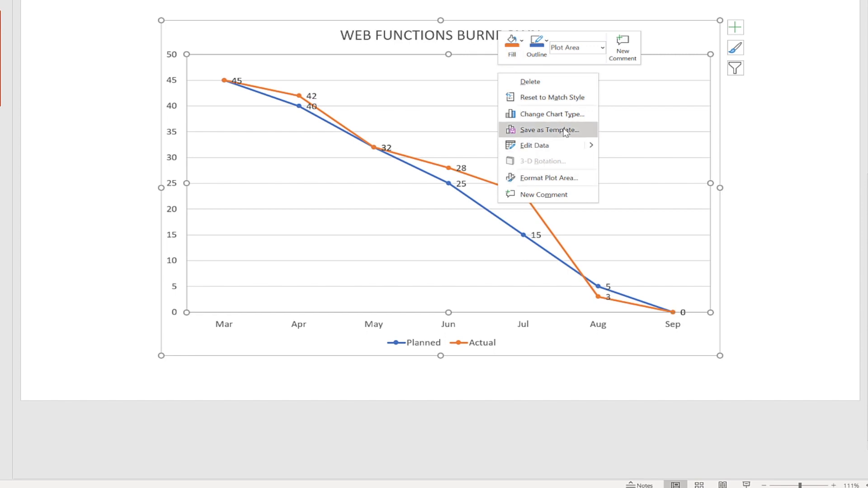
pyautogui.press('Escape')
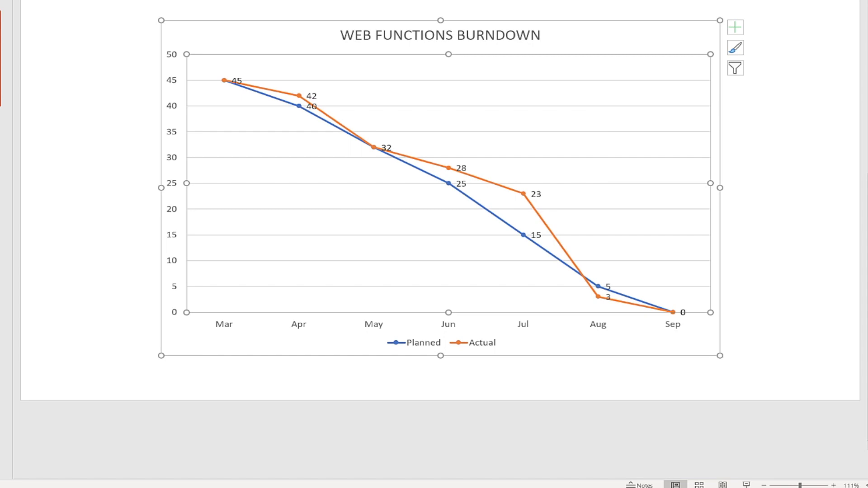